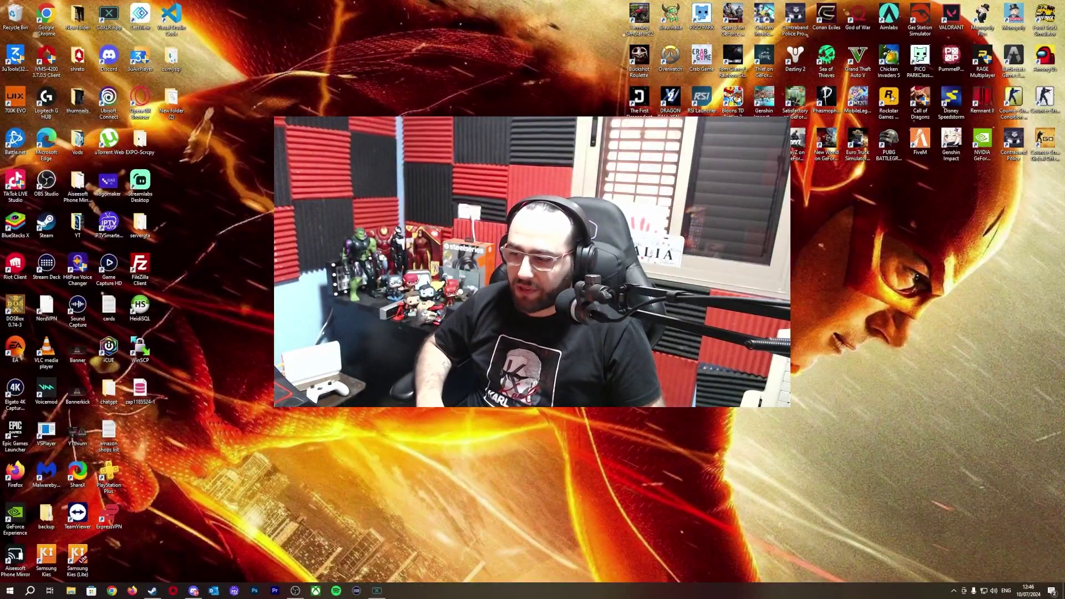
Step: Refresh the Windows desktop from its right-click menu
{"action": "right_click", "coordinate": [973, 436]}
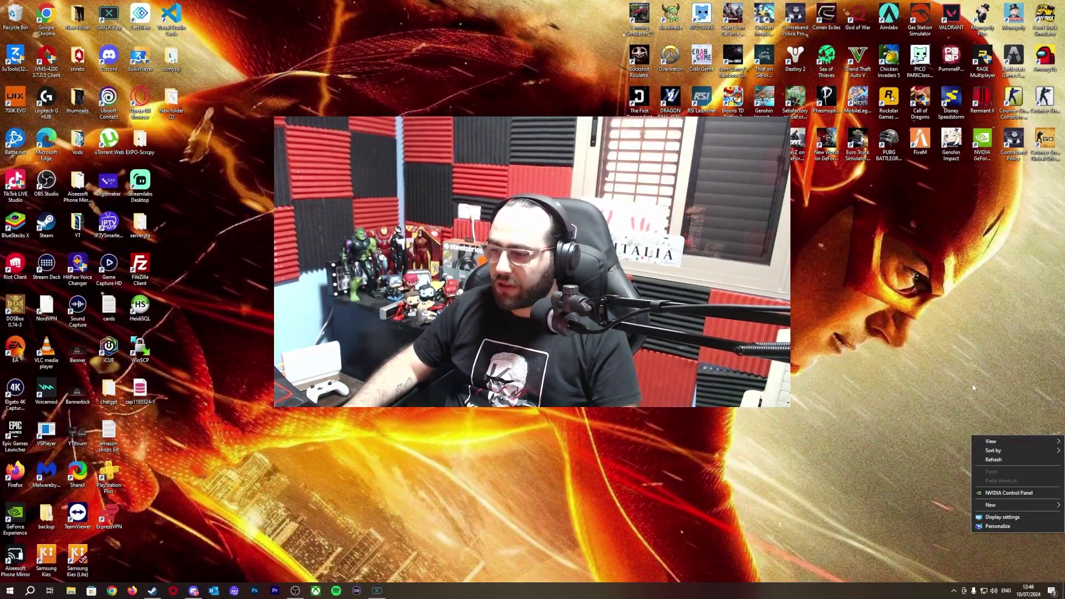
{"action": "left_click", "coordinate": [1009, 461]}
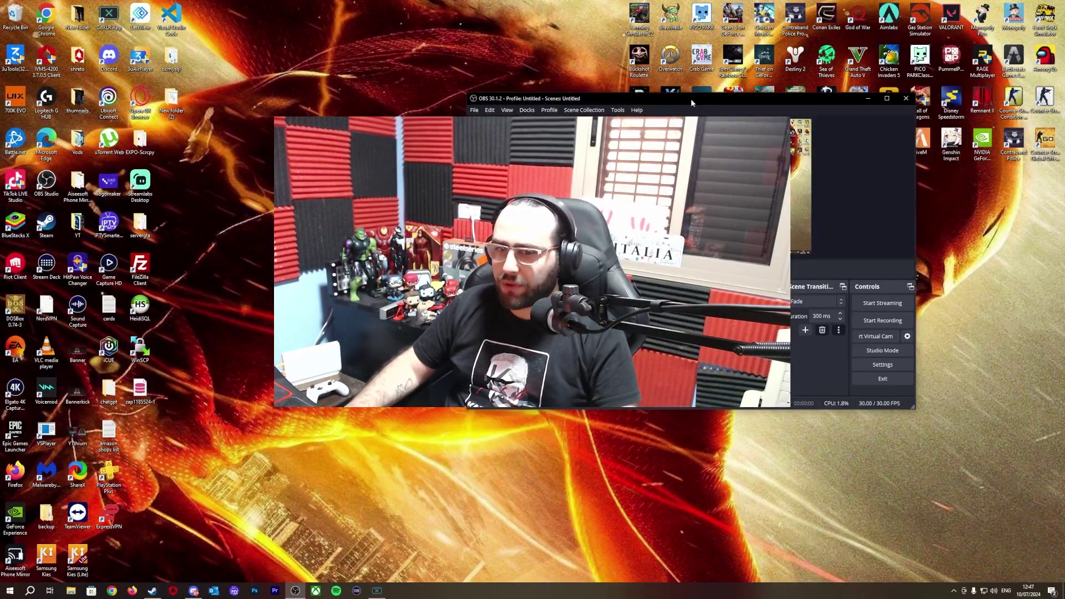
Step: Maximize the OBS window, look in Tools for NDI Output settings, and open View > Stats
{"action": "left_click_drag", "start_coordinate": [690, 98], "coordinate": [374, 93]}
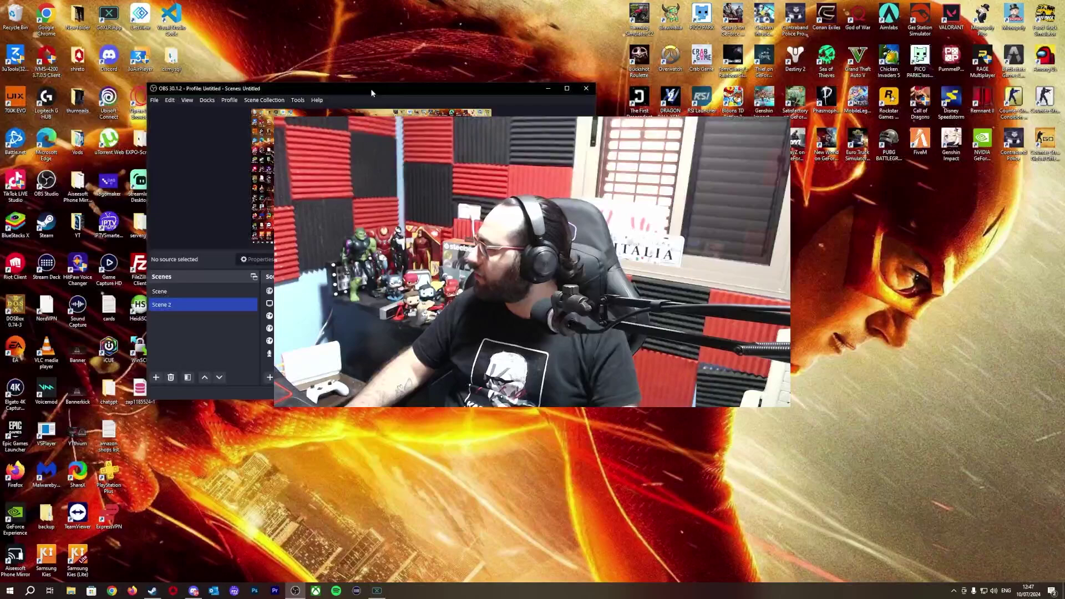
{"action": "double_click", "coordinate": [373, 93]}
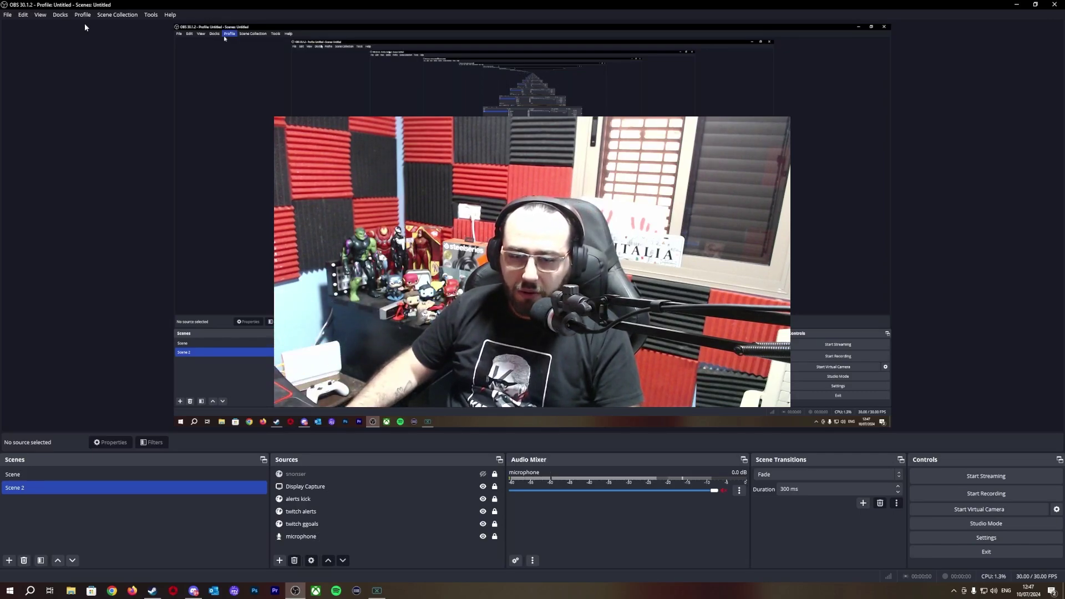
{"action": "left_click", "coordinate": [151, 15]}
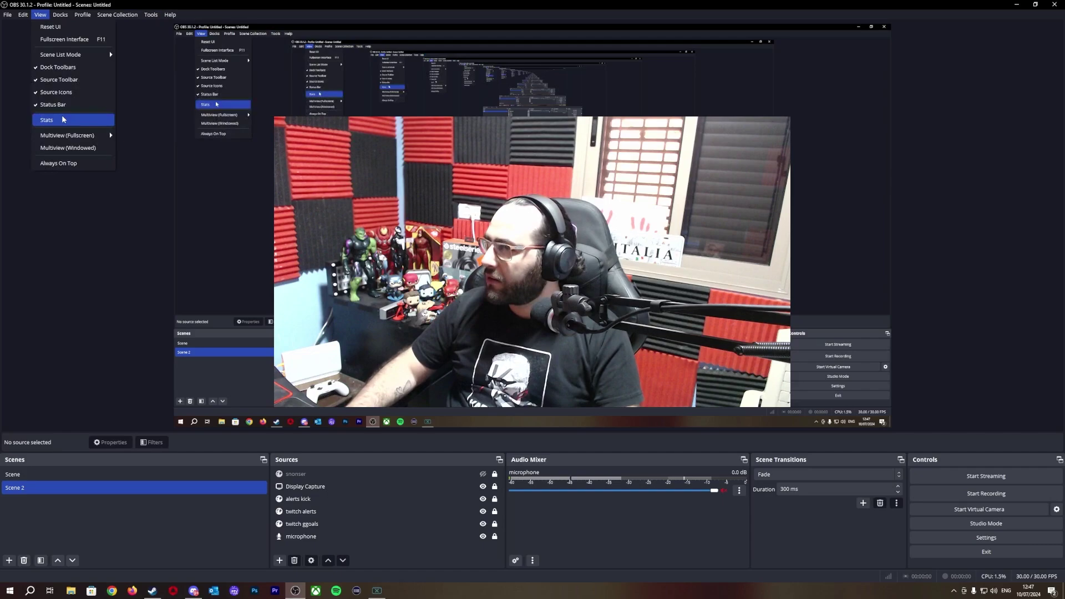
{"action": "mouse_move", "coordinate": [40, 15]}
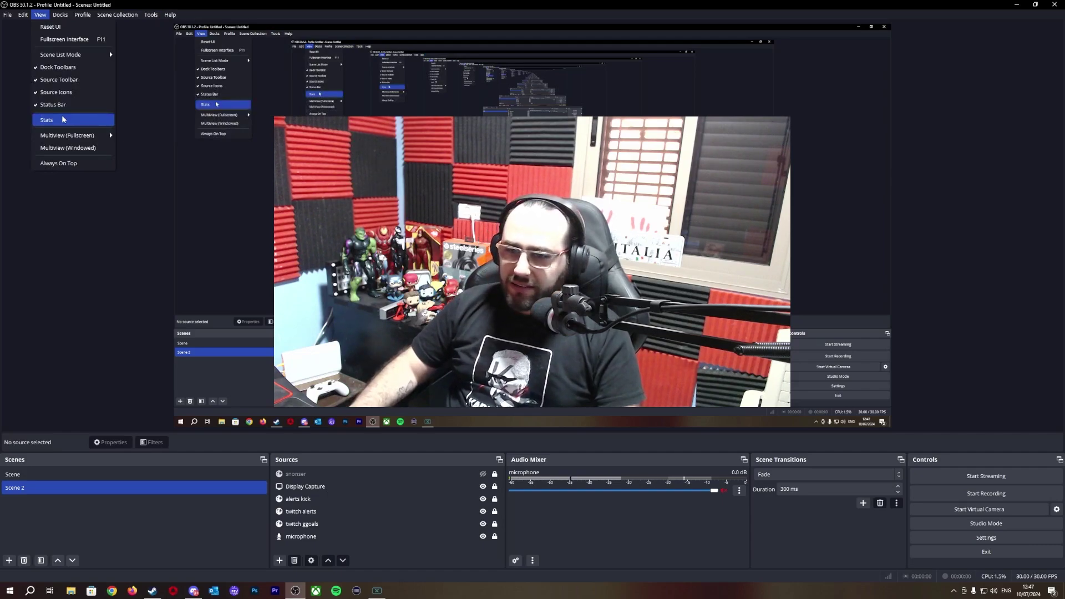
{"action": "left_click", "coordinate": [62, 120]}
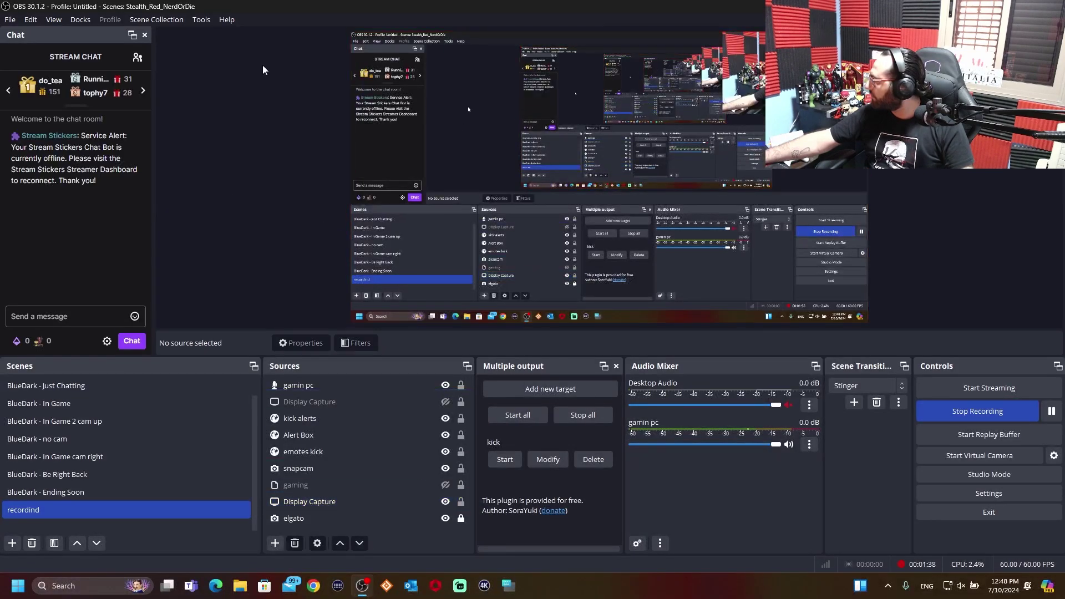
Step: Open the Stats window from View, reset the frame-lag counters, and close it
{"action": "left_click", "coordinate": [53, 19]}
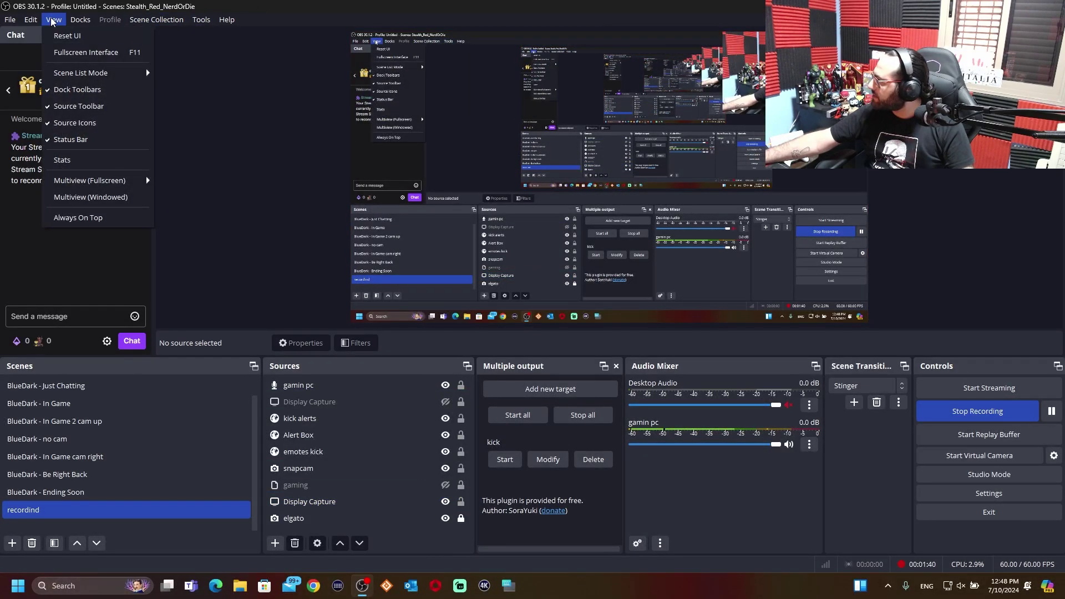
{"action": "left_click", "coordinate": [106, 159]}
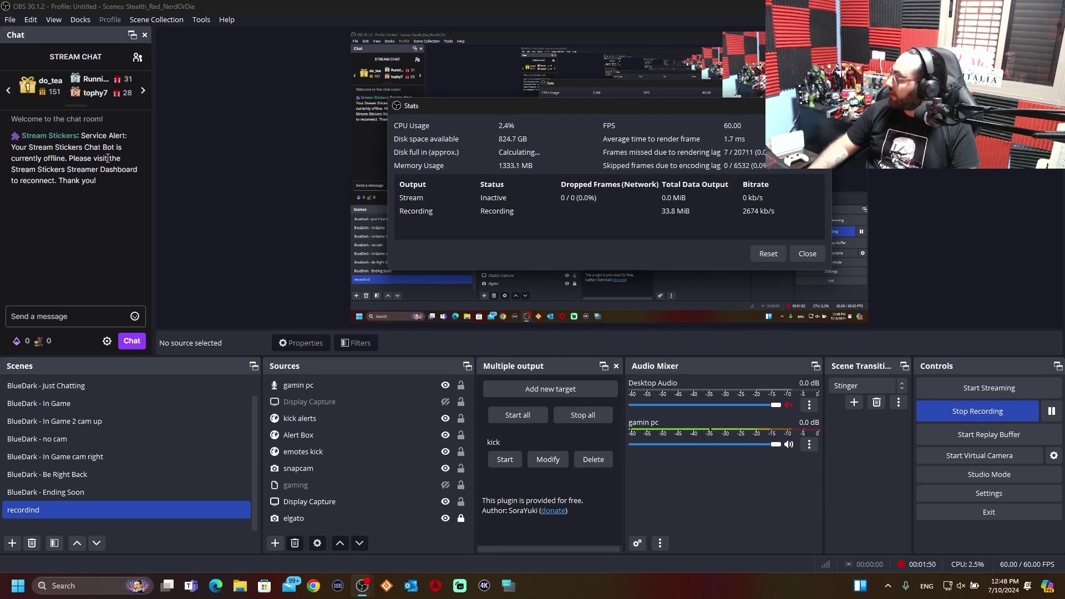
{"action": "left_click", "coordinate": [775, 257]}
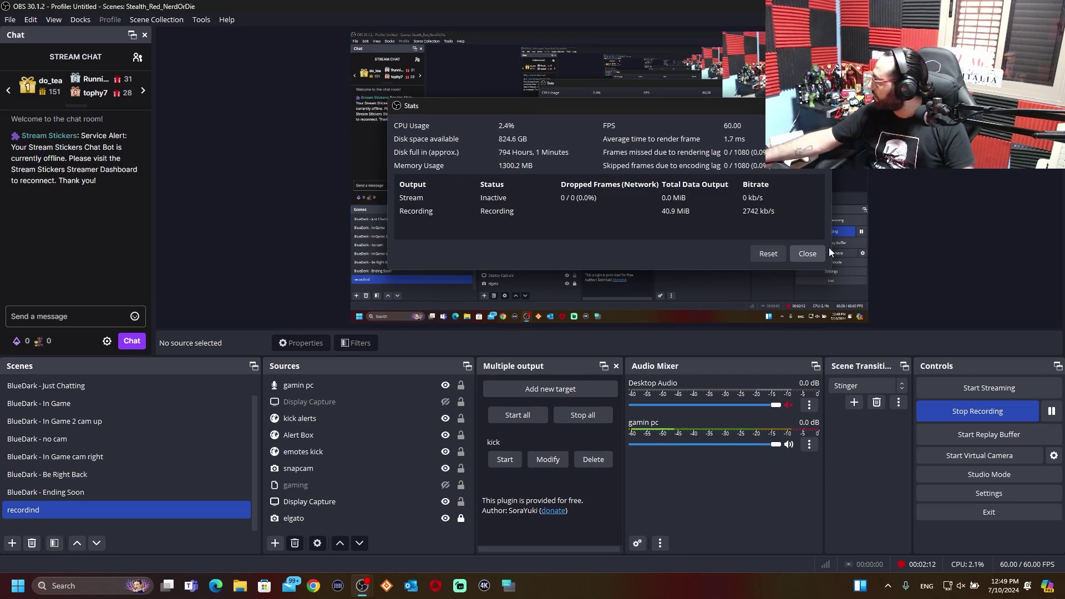
{"action": "left_click", "coordinate": [809, 252]}
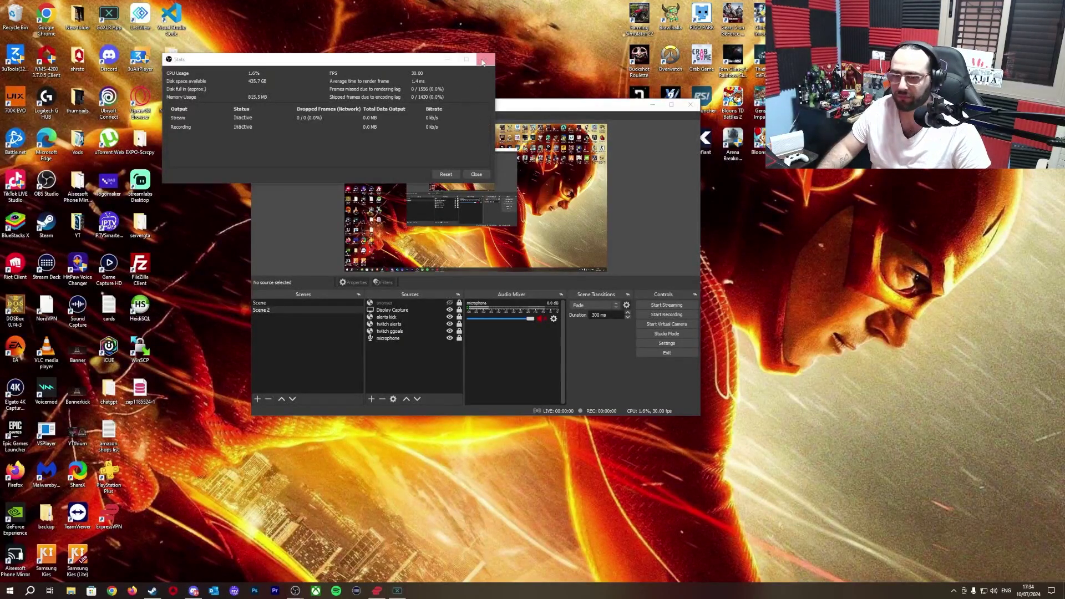
Step: Move the Stats window over the main OBS 27.2.4 window
{"action": "mouse_move", "coordinate": [397, 59]}
{"action": "left_mouse_down"}
{"action": "mouse_move", "coordinate": [470, 147]}
{"action": "mouse_move", "coordinate": [393, 50]}
{"action": "left_mouse_up"}
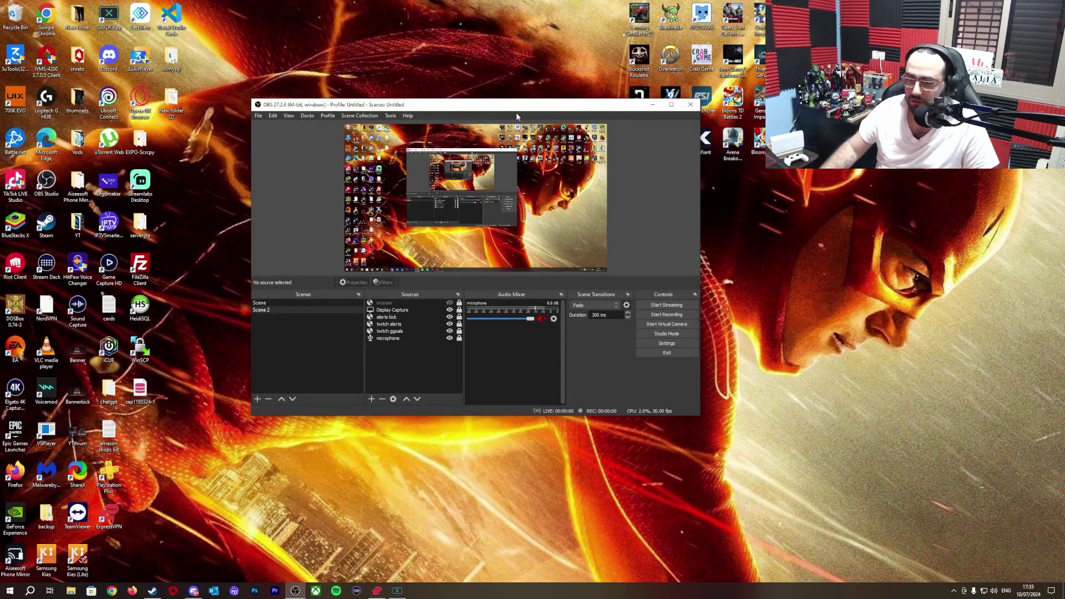
Step: Refresh the desktop and switch between the OBS 27.2.4 window and Chrome from the taskbar
{"action": "right_click", "coordinate": [780, 233]}
{"action": "left_click", "coordinate": [818, 257]}
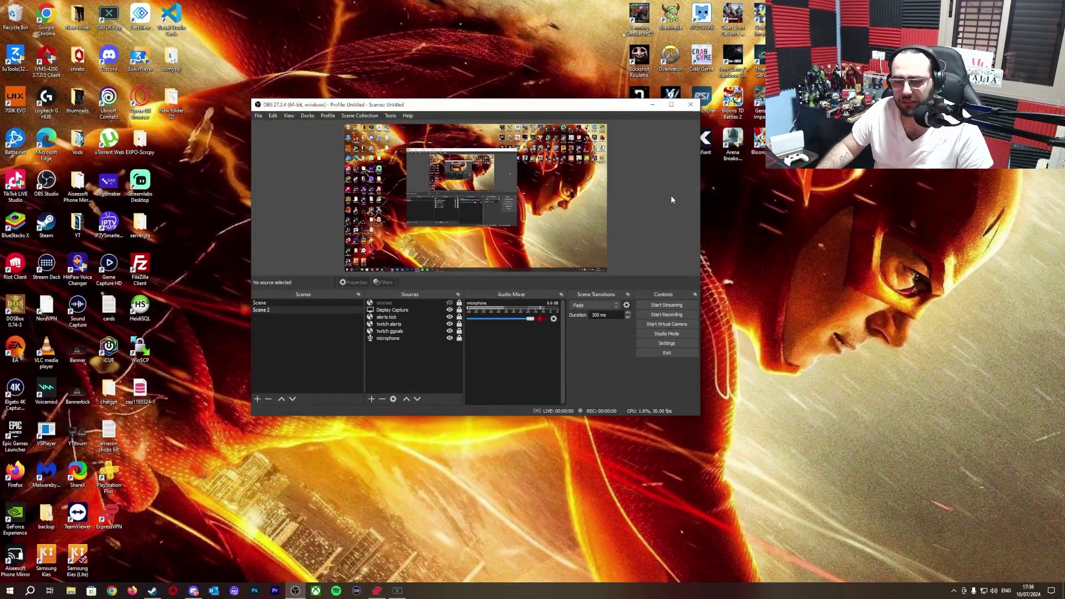
{"action": "left_click", "coordinate": [112, 590]}
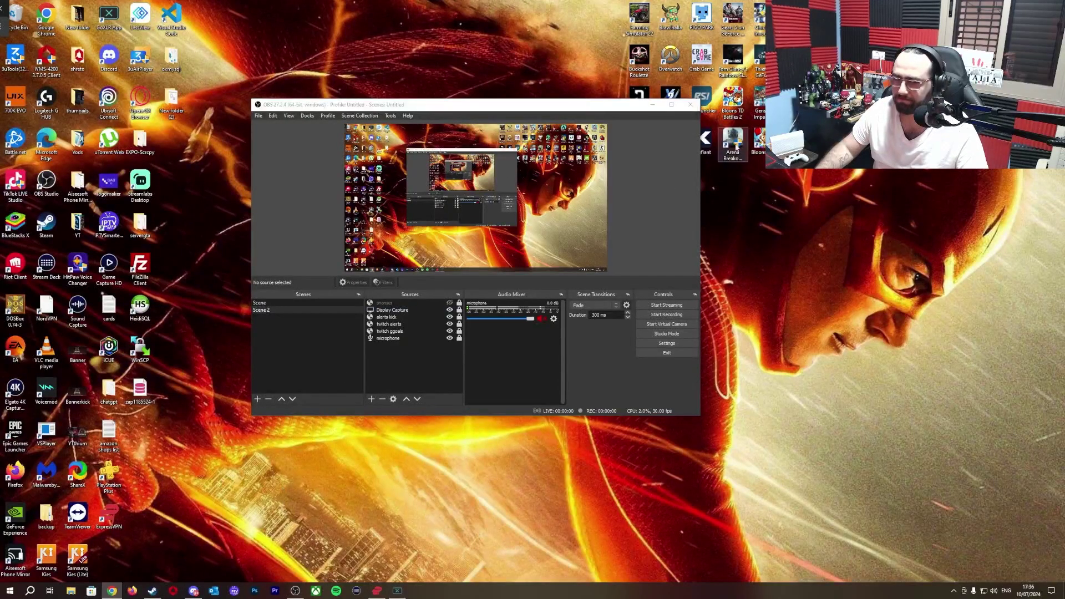
{"action": "left_click", "coordinate": [111, 590]}
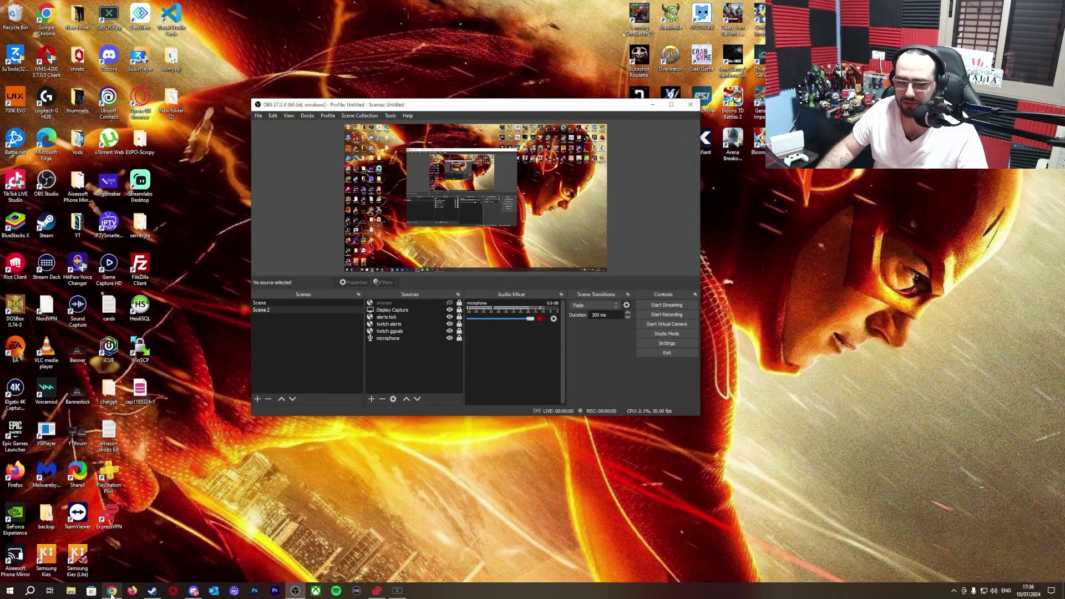
{"action": "left_click", "coordinate": [112, 591]}
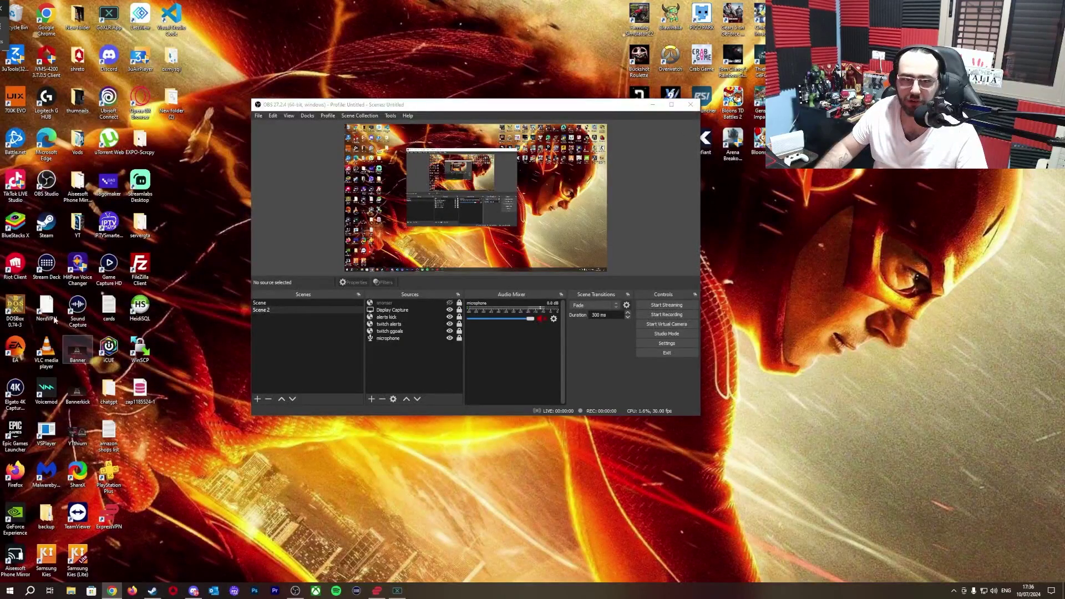
Step: Close the stray Firefox window and make Chrome fill the screen
{"action": "left_click", "coordinate": [132, 591]}
{"action": "right_click", "coordinate": [132, 591]}
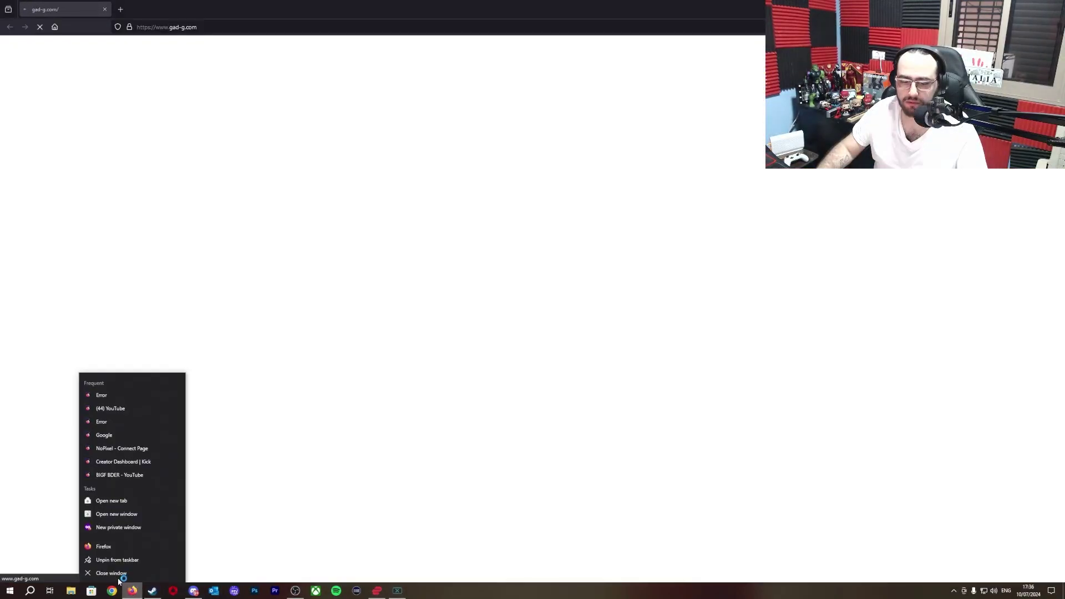
{"action": "left_click", "coordinate": [110, 573]}
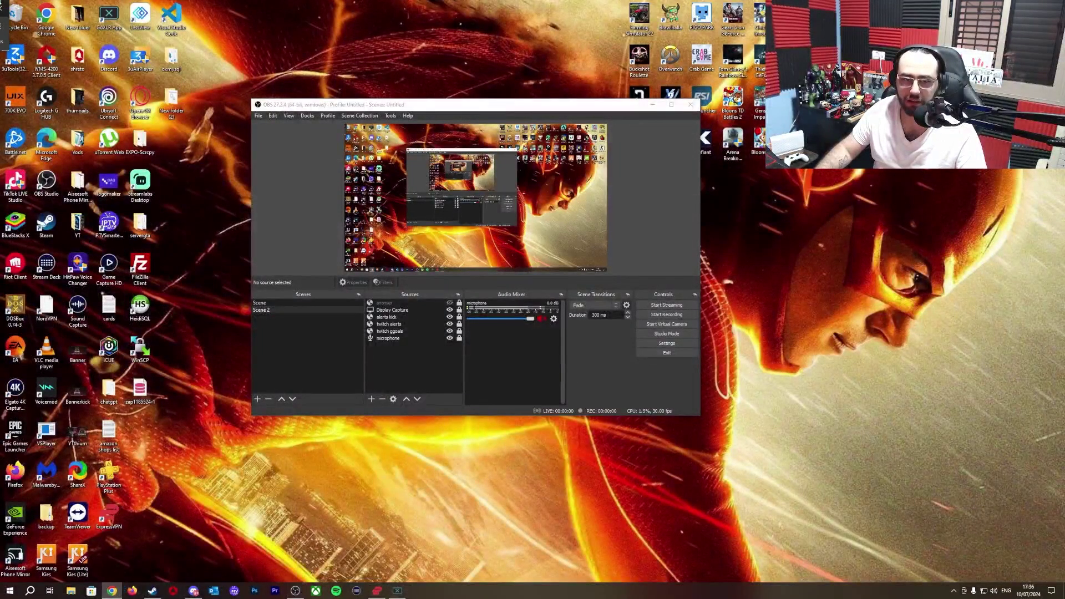
{"action": "mouse_move", "coordinate": [13, 17]}
{"action": "left_mouse_down"}
{"action": "mouse_move", "coordinate": [299, 64]}
{"action": "mouse_move", "coordinate": [453, 56]}
{"action": "left_mouse_up"}
{"action": "double_click", "coordinate": [454, 57]}
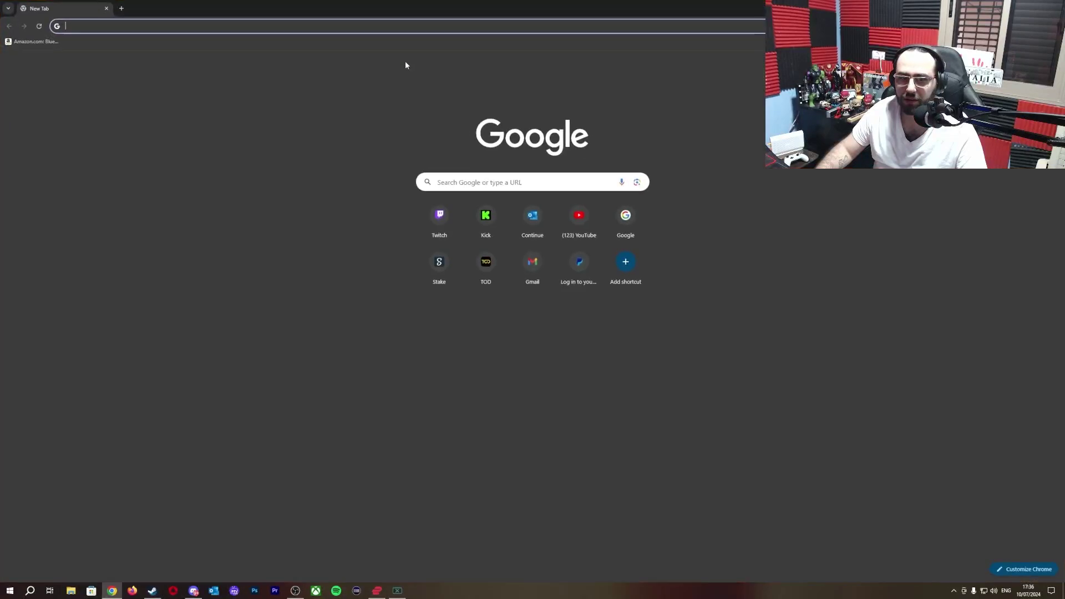
Step: Go to Twitch's Creator Dashboard, then the BIGFBDER channel's Videos page
{"action": "left_click", "coordinate": [439, 216]}
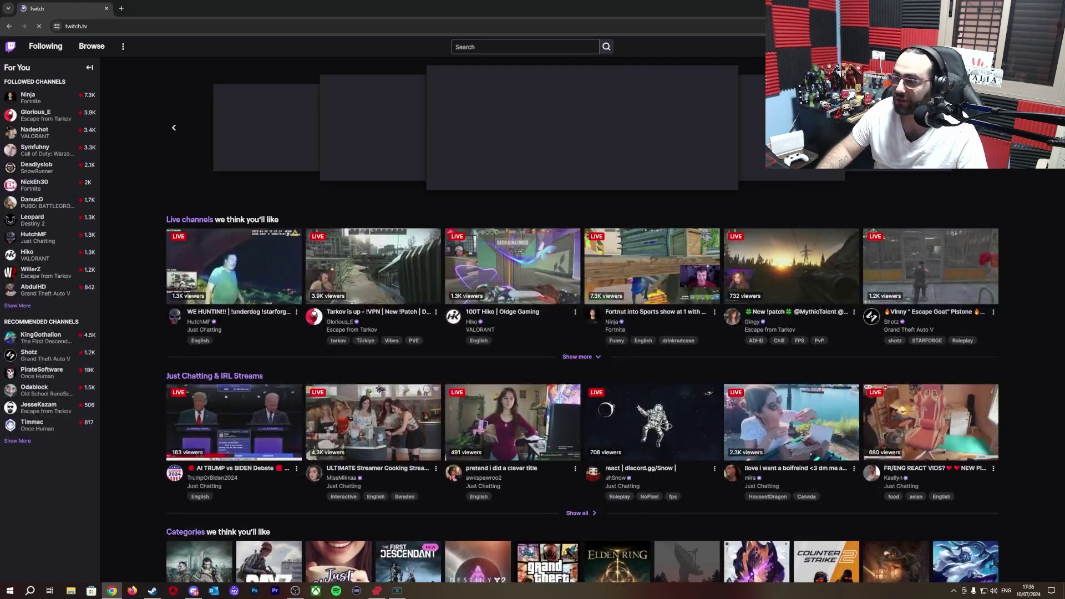
{"action": "left_click", "coordinate": [1045, 47]}
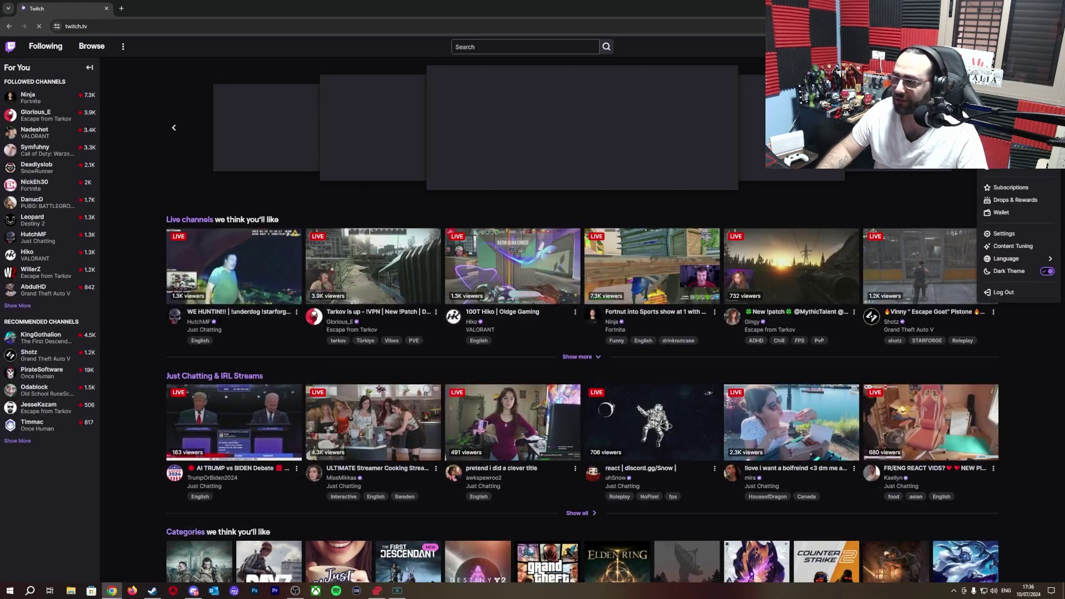
{"action": "left_click", "coordinate": [1007, 162]}
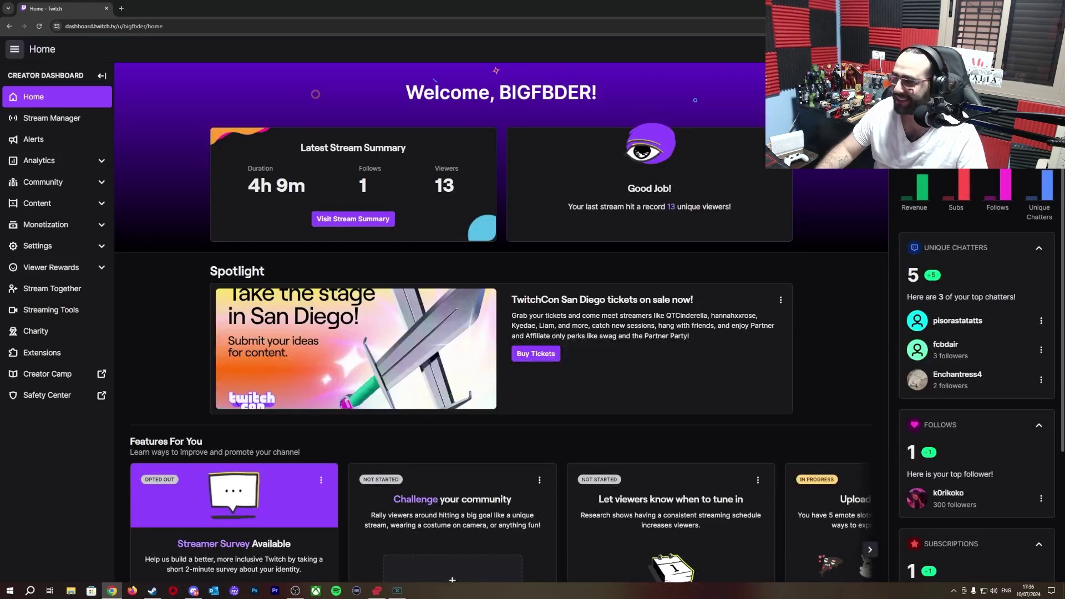
{"action": "left_click", "coordinate": [1046, 48]}
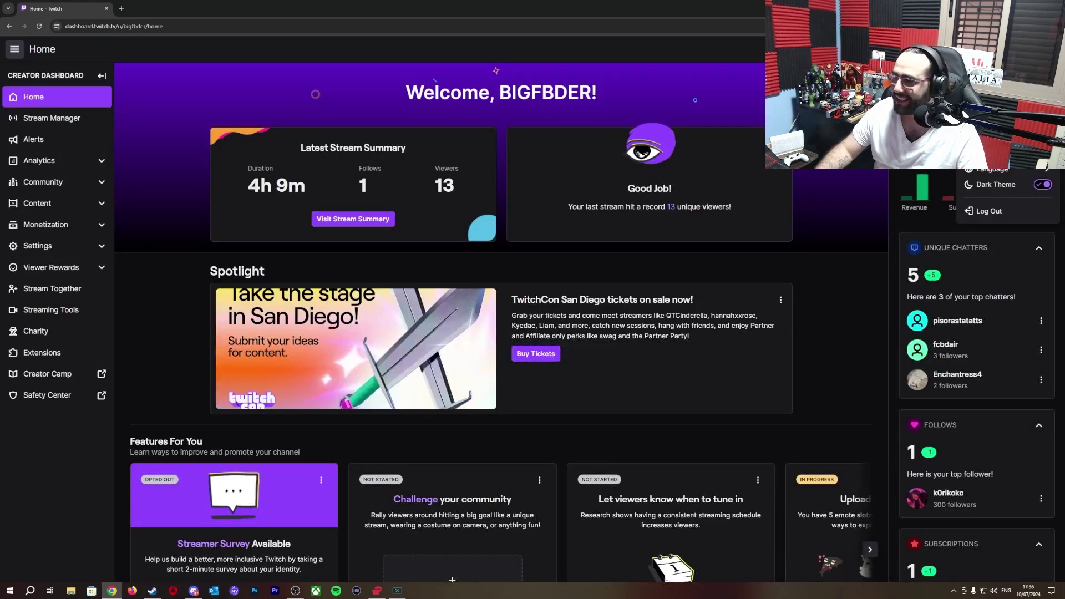
{"action": "left_click", "coordinate": [986, 96]}
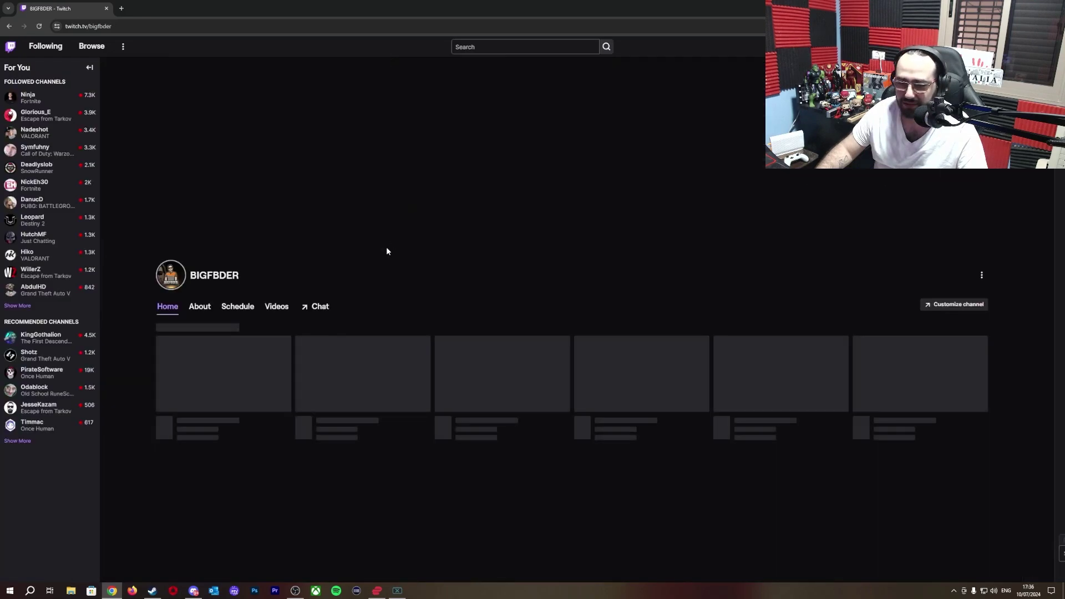
{"action": "left_click", "coordinate": [272, 344]}
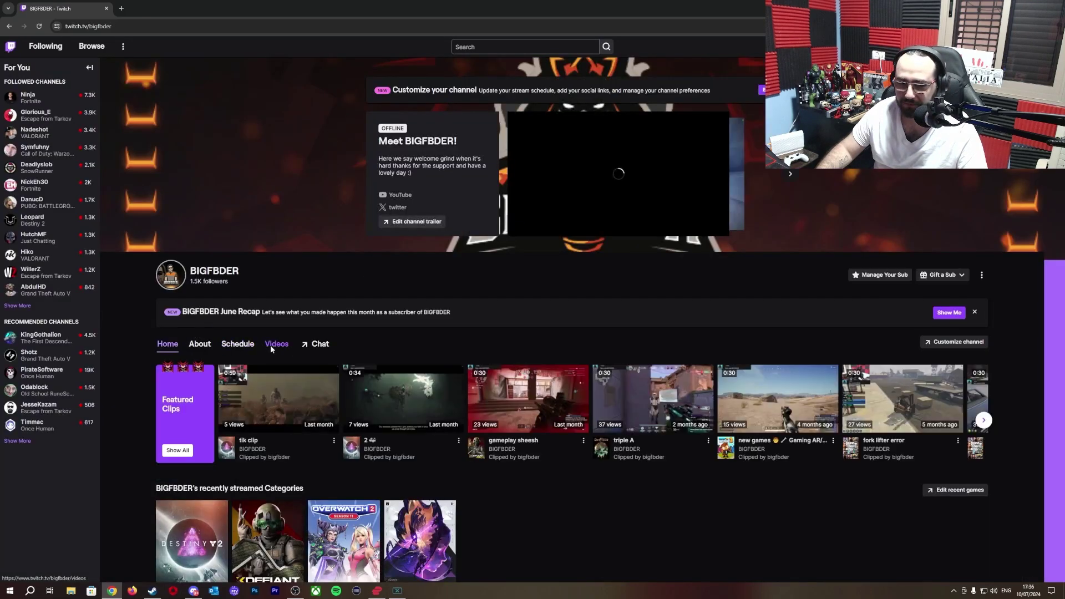
{"action": "scroll", "coordinate": [208, 367], "scroll_direction": "down", "scroll_amount": 2}
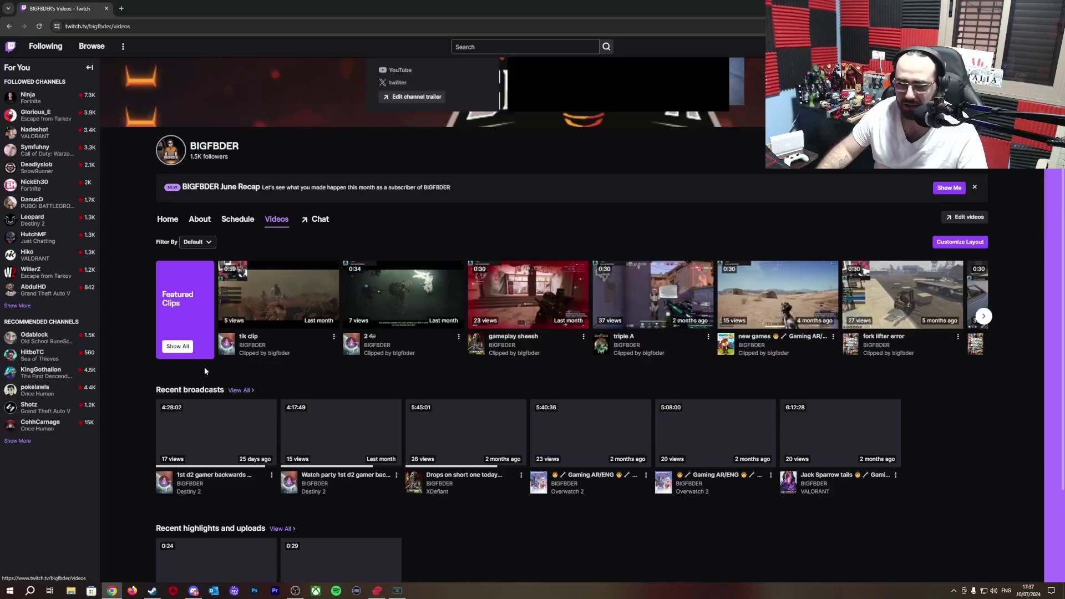
{"action": "scroll", "coordinate": [207, 369], "scroll_direction": "down", "scroll_amount": 2}
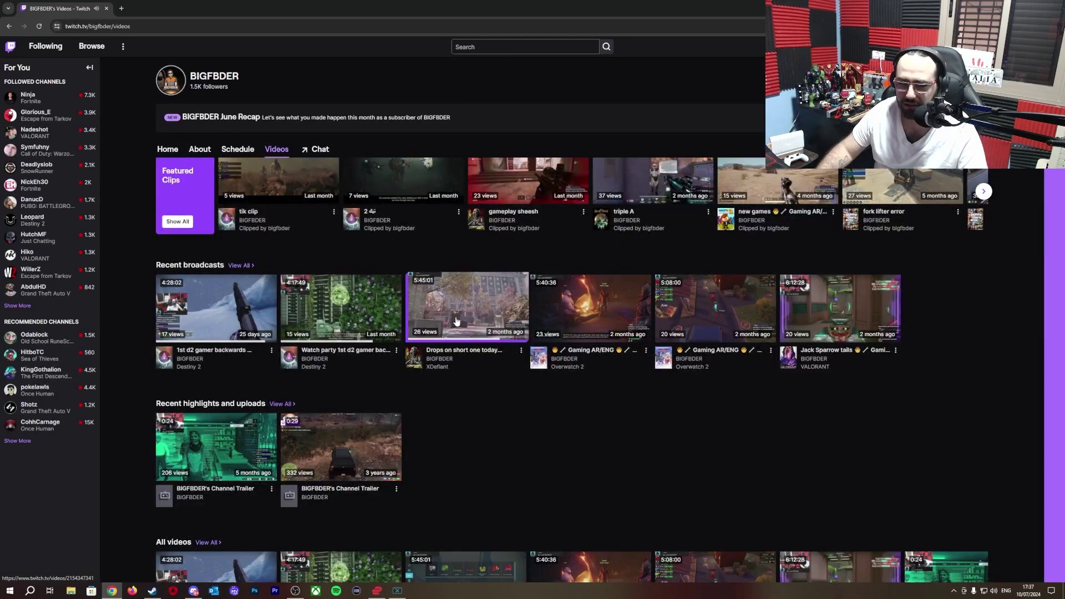
{"action": "mouse_move", "coordinate": [216, 433]}
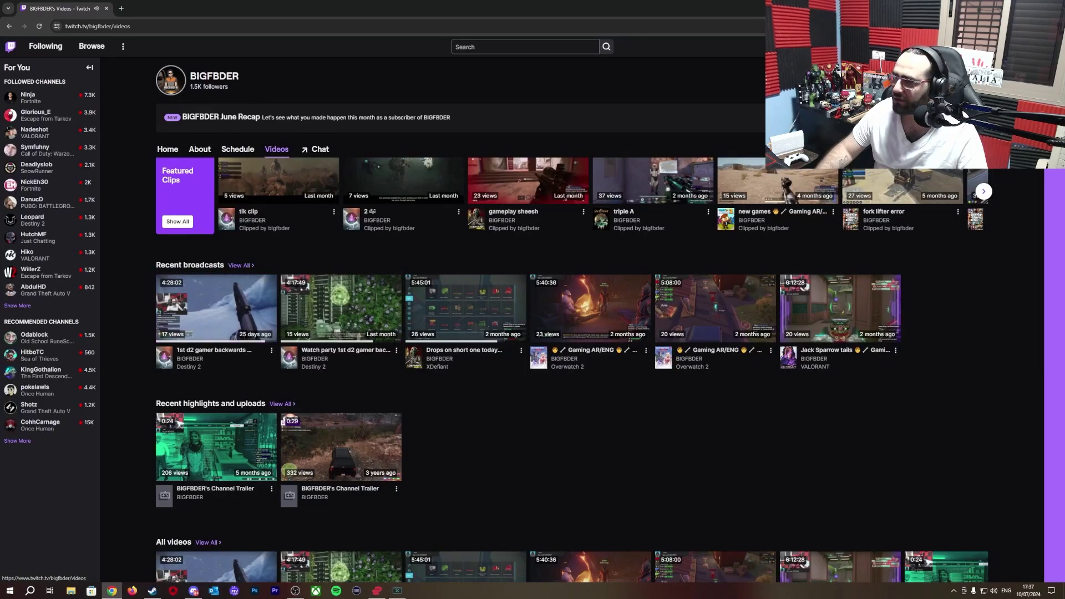
Step: In Video Producer, select the three unpublished July 6 broadcasts and confirm publishing each
{"action": "left_click", "coordinate": [1046, 47]}
{"action": "left_click", "coordinate": [1010, 160]}
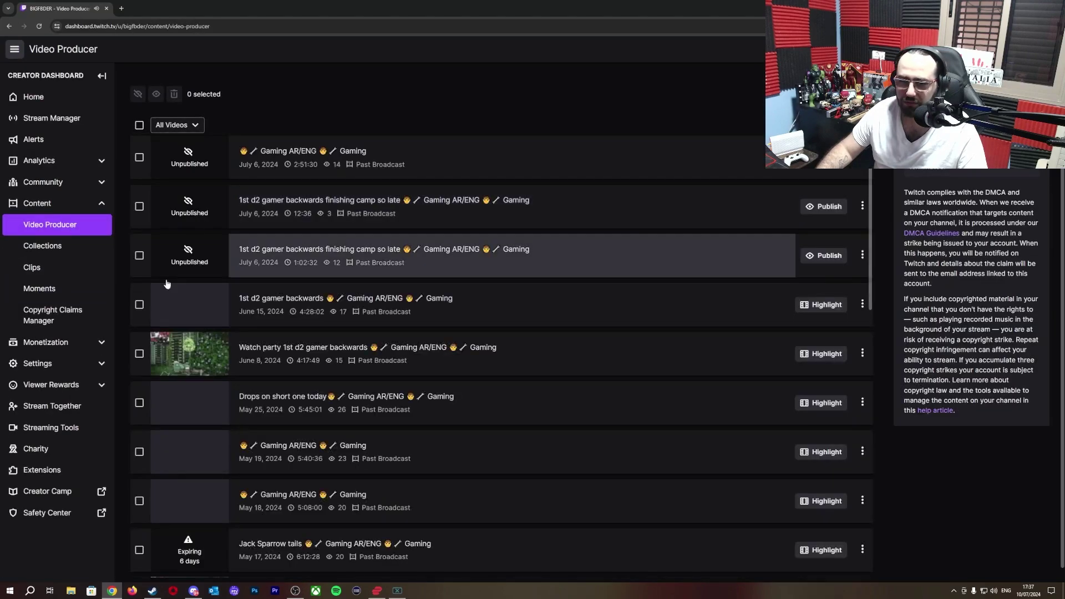
{"action": "left_click", "coordinate": [139, 255]}
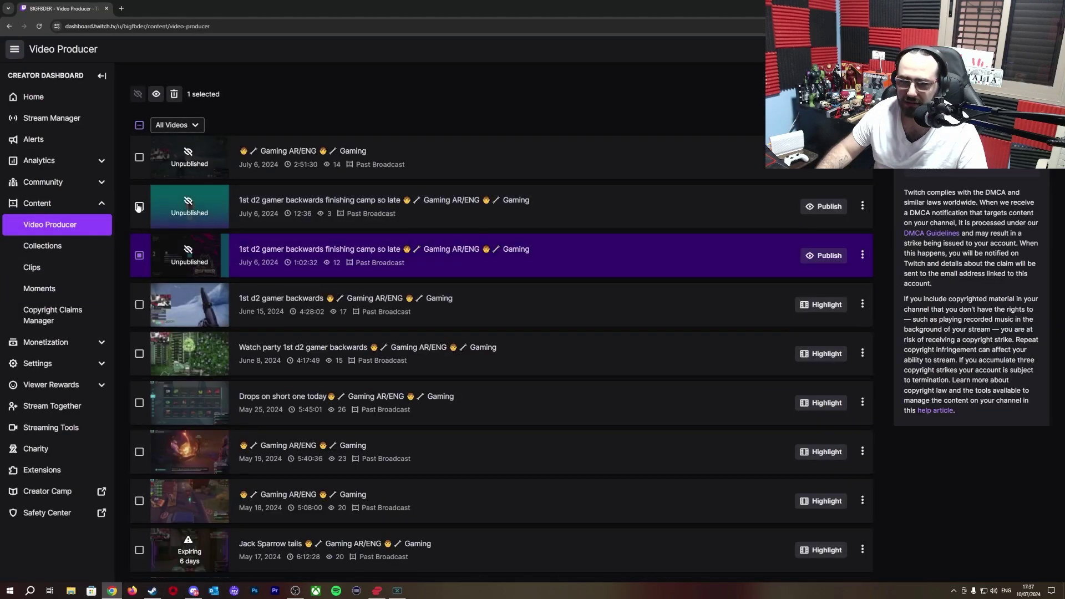
{"action": "left_click", "coordinate": [139, 159]}
{"action": "left_click", "coordinate": [824, 158]}
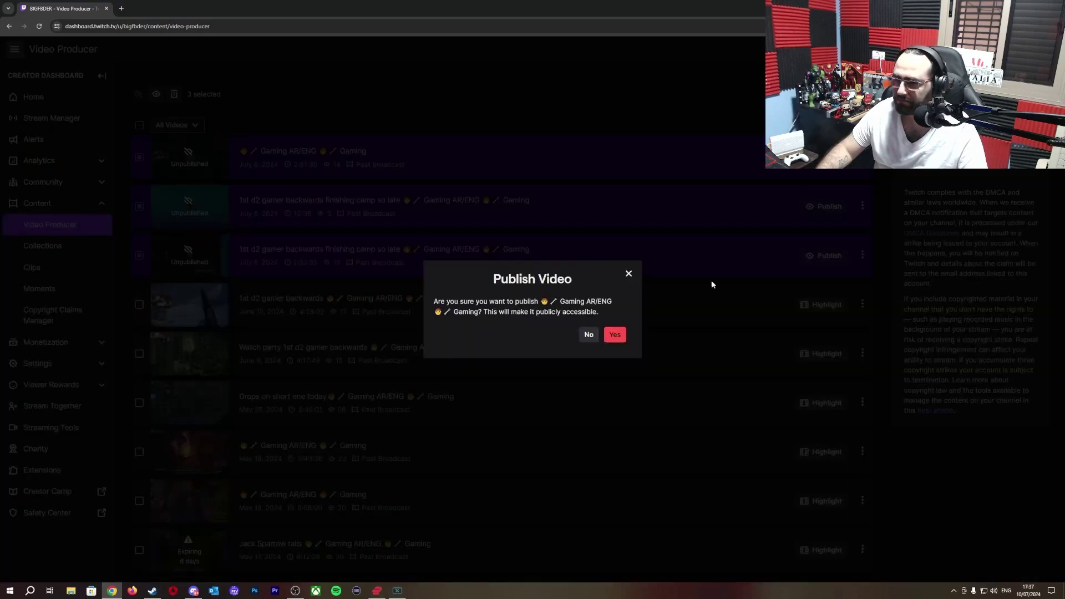
{"action": "left_click", "coordinate": [616, 336]}
{"action": "left_click", "coordinate": [824, 208]}
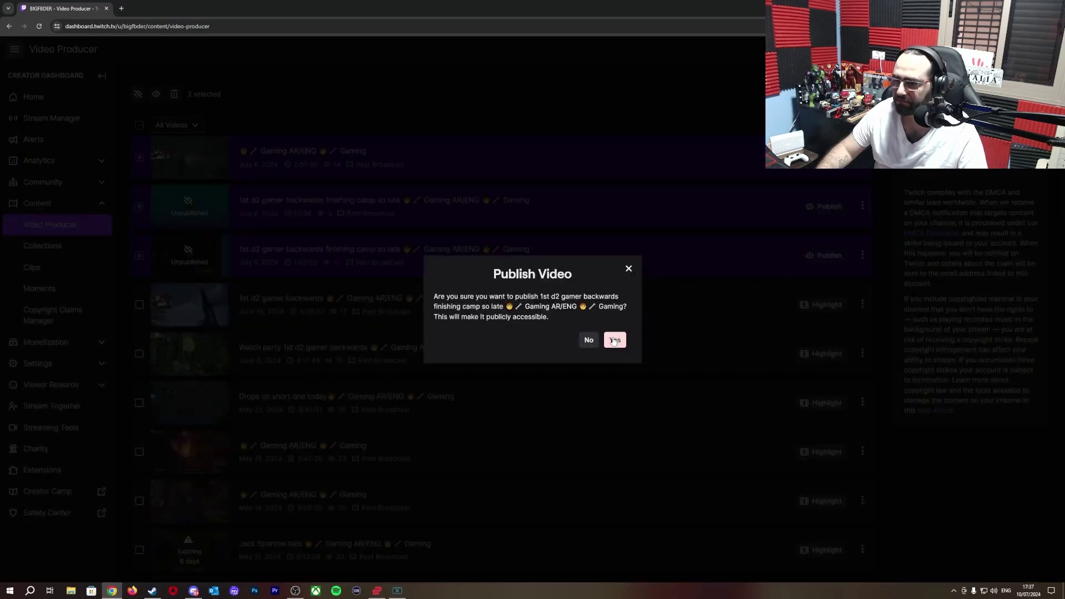
{"action": "left_click", "coordinate": [613, 340]}
{"action": "left_click", "coordinate": [823, 254]}
{"action": "left_click", "coordinate": [616, 340]}
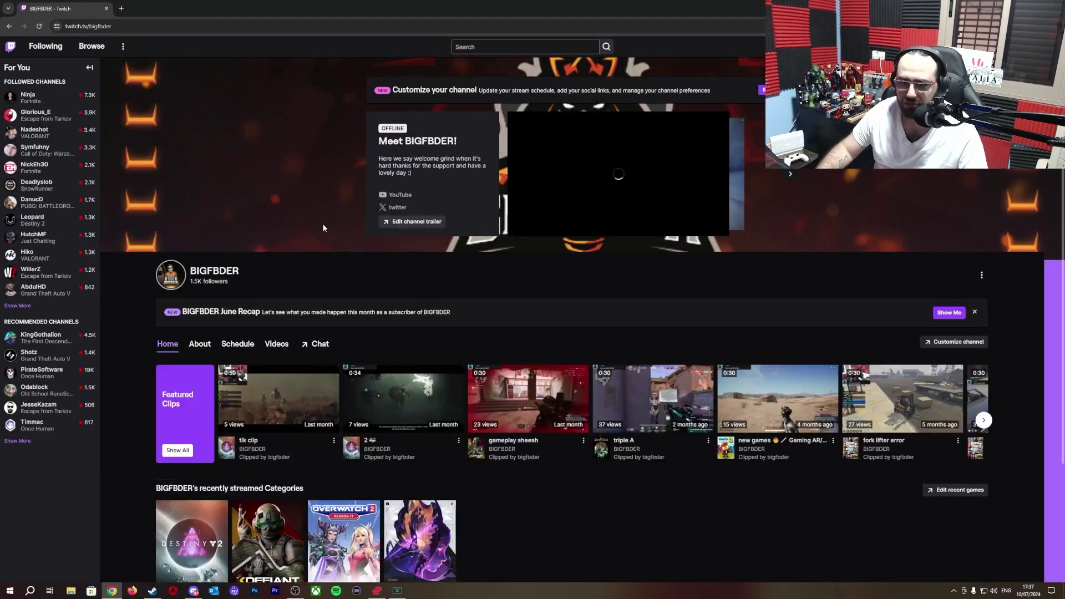
{"action": "scroll", "coordinate": [293, 244], "scroll_direction": "down", "scroll_amount": 2}
Step: List only the channel's past broadcasts and play the 'finishing camp so late' broadcast
{"action": "left_click", "coordinate": [276, 200]}
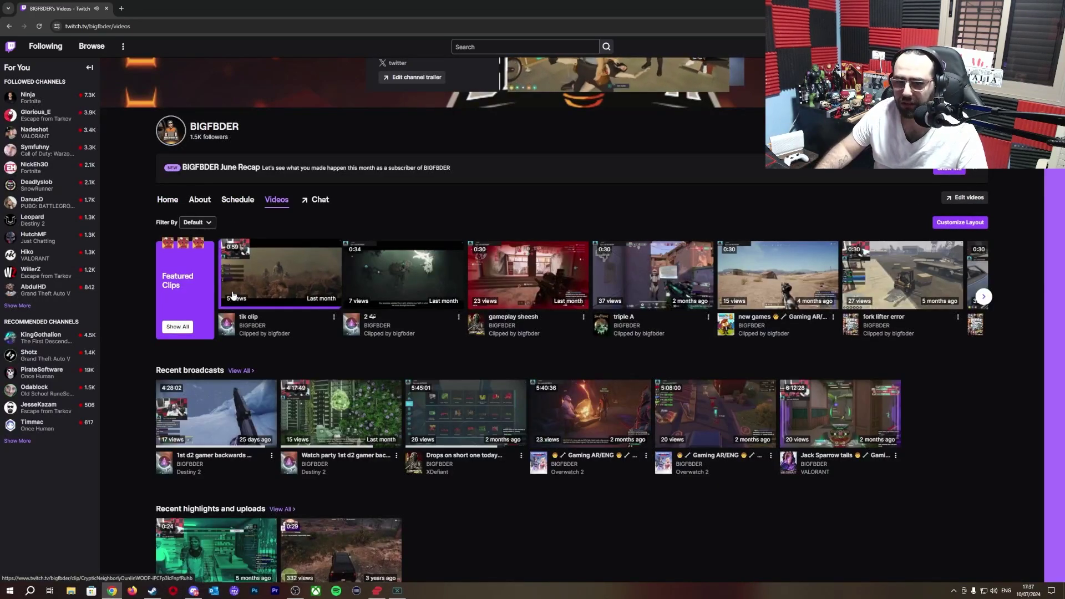
{"action": "scroll", "coordinate": [254, 332], "scroll_direction": "down", "scroll_amount": 1}
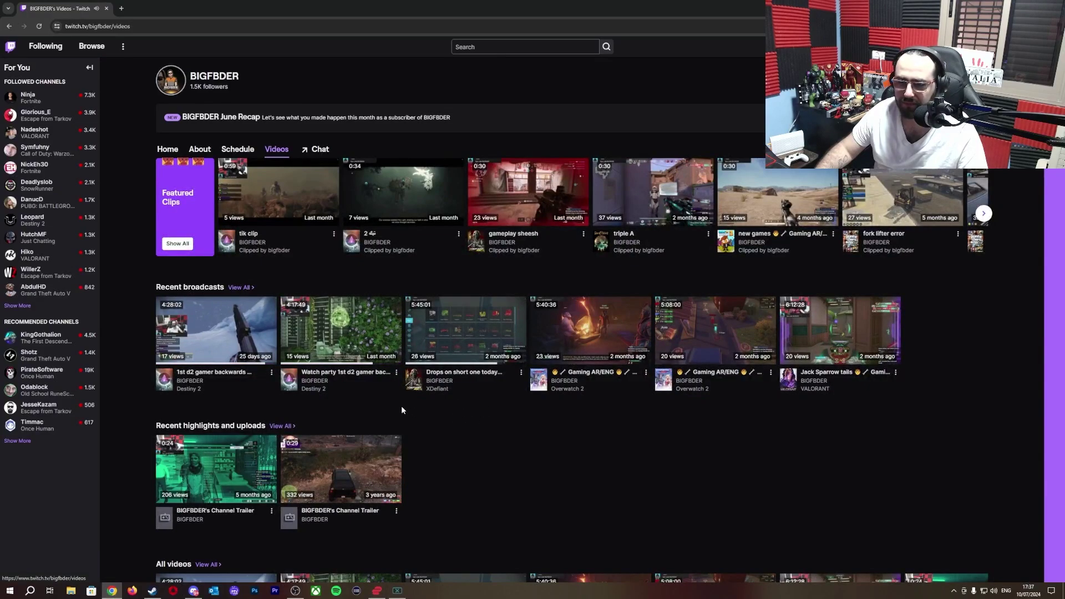
{"action": "left_click", "coordinate": [237, 287]}
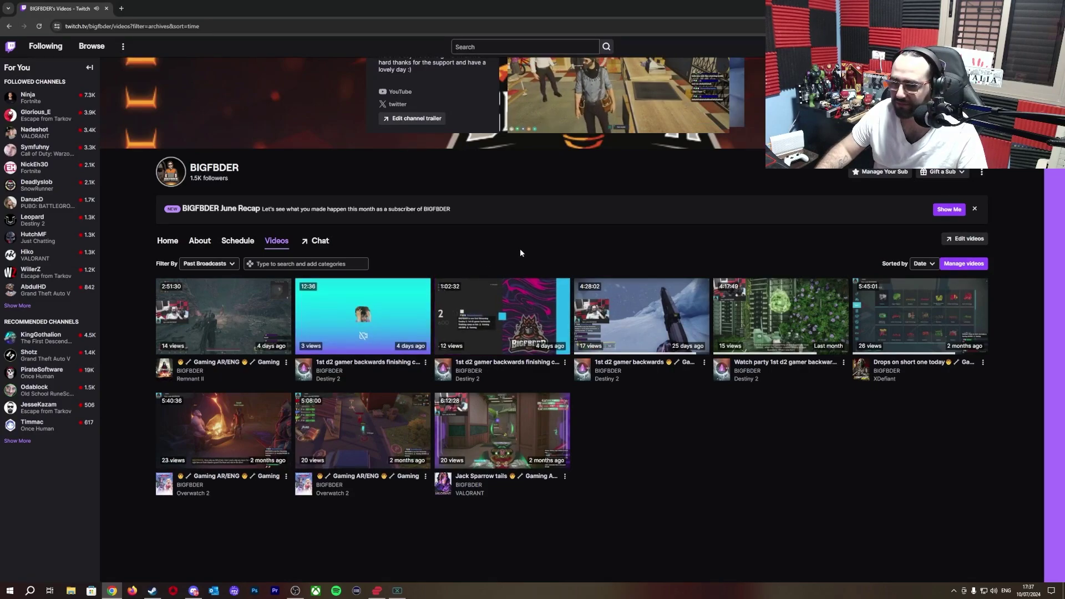
{"action": "left_click", "coordinate": [502, 299]}
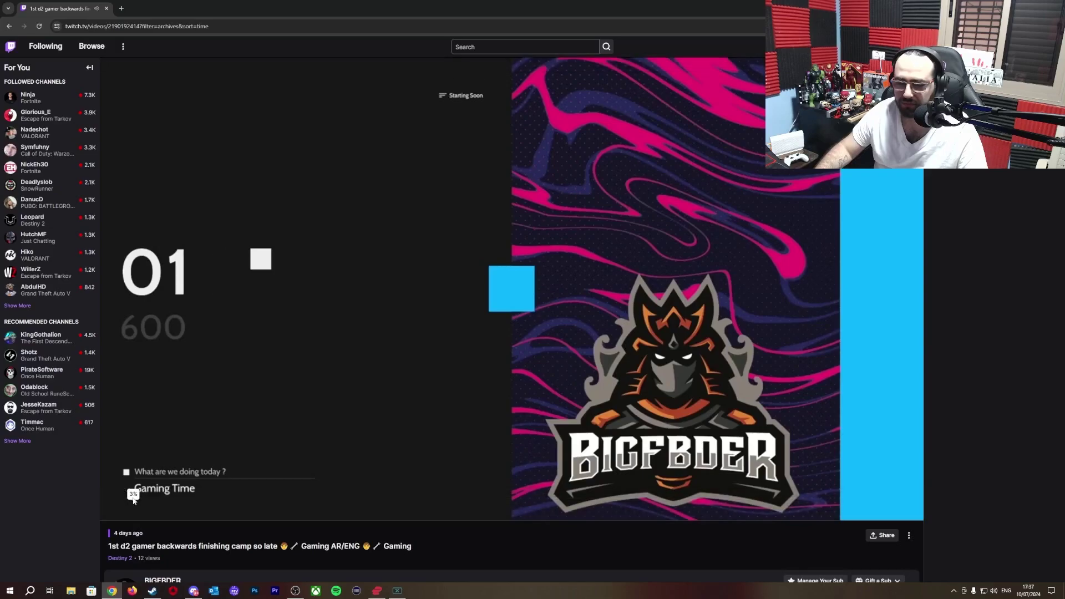
Step: Skip through the playing broadcast to about 58 minutes, landing on a combat scene
{"action": "left_click", "coordinate": [157, 500]}
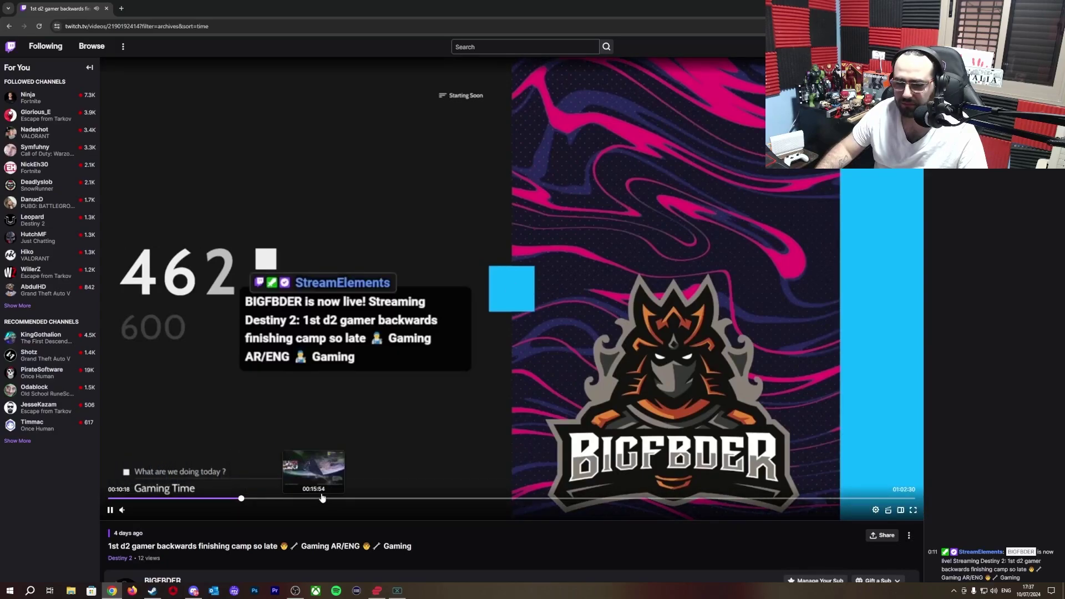
{"action": "left_click", "coordinate": [350, 500]}
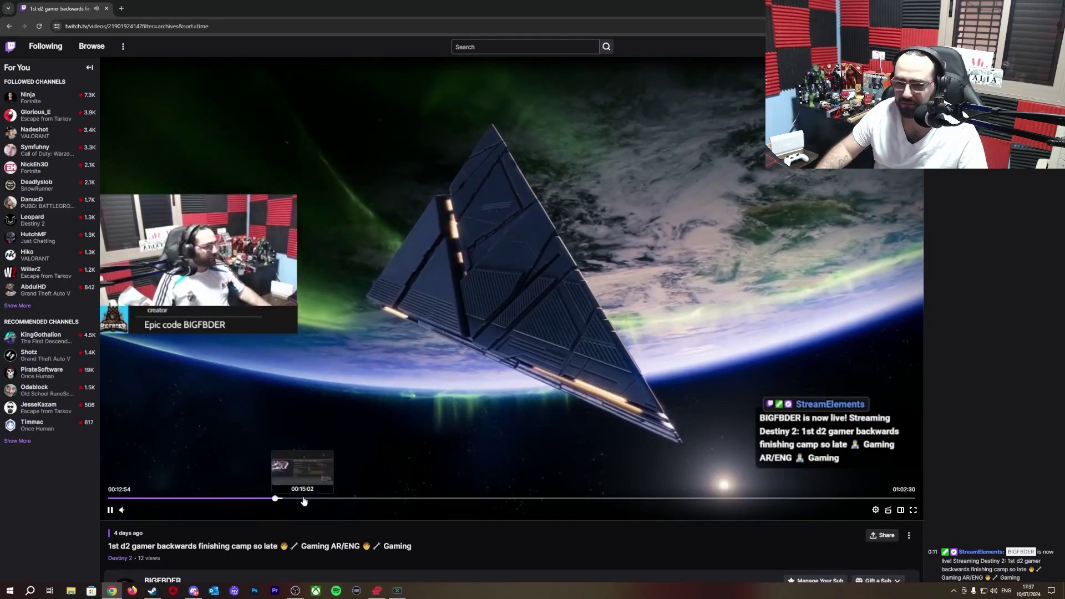
{"action": "left_click", "coordinate": [309, 499]}
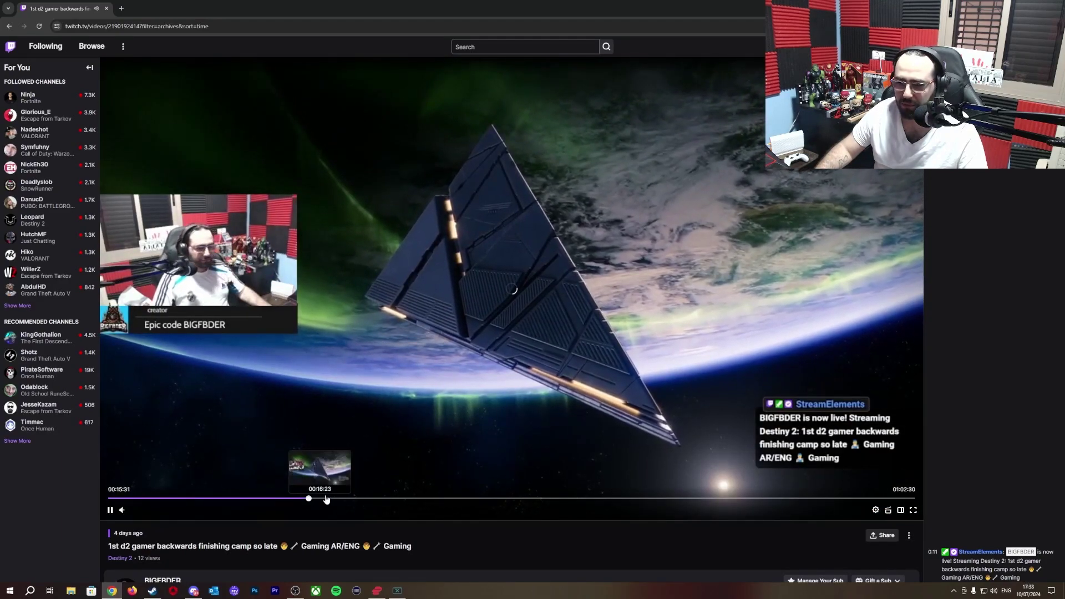
{"action": "left_click", "coordinate": [415, 499]}
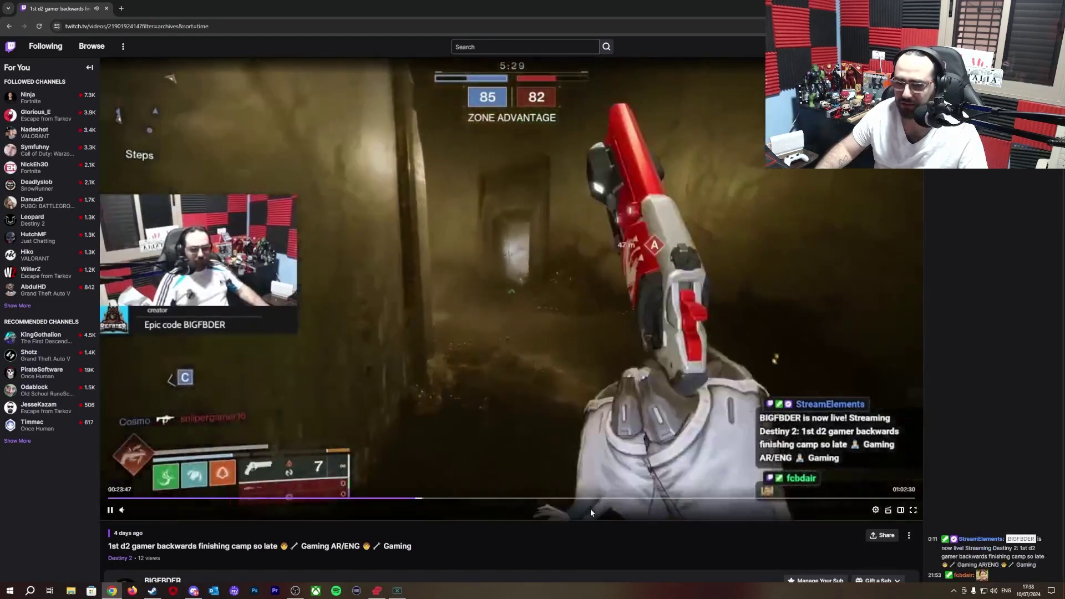
{"action": "left_click", "coordinate": [593, 499]}
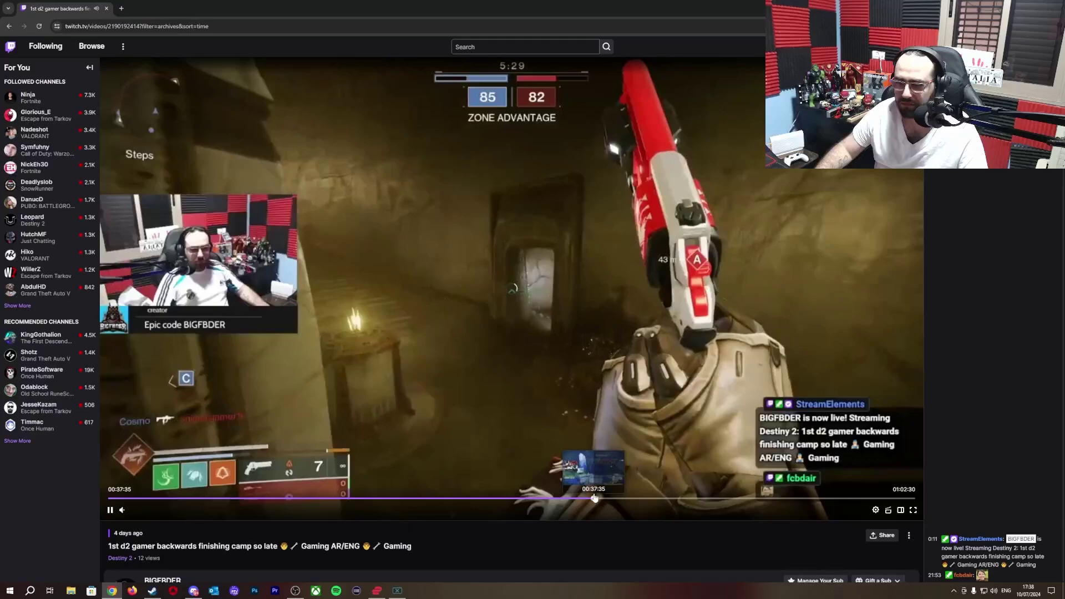
{"action": "left_click", "coordinate": [659, 499]}
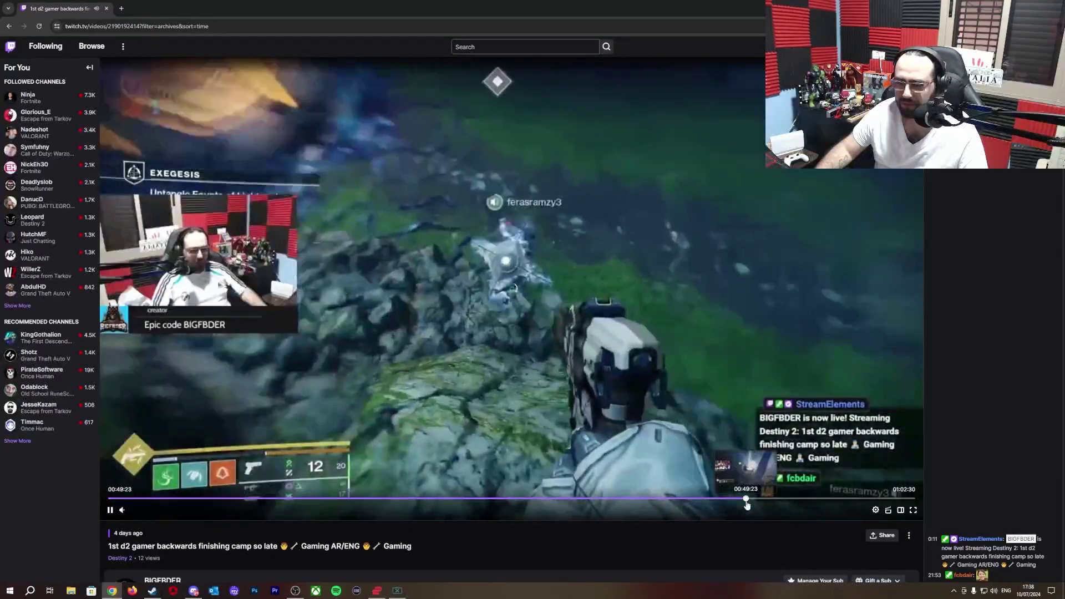
{"action": "left_click", "coordinate": [802, 499]}
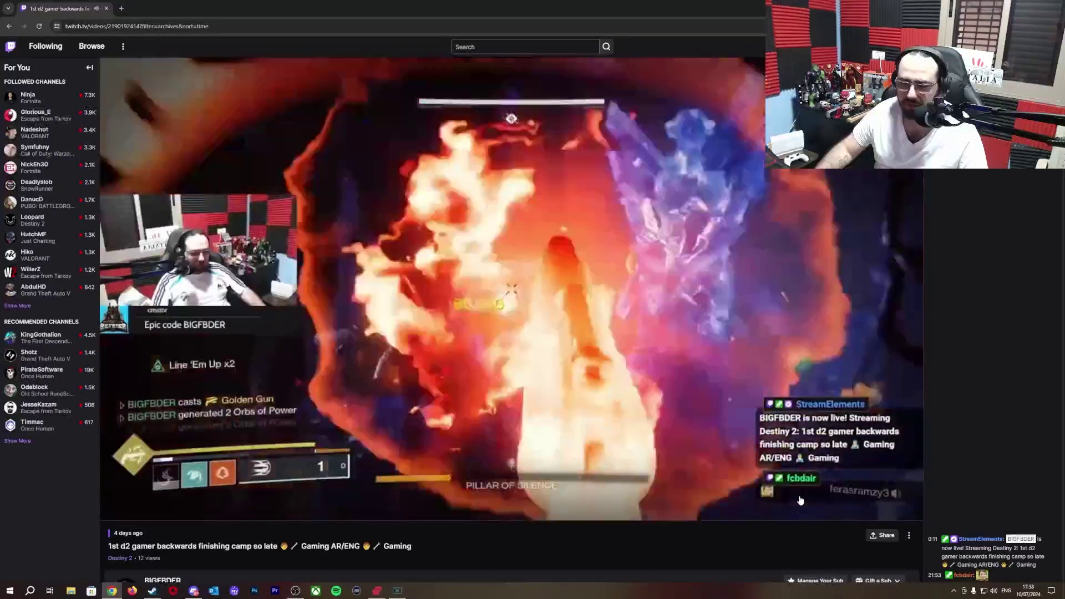
{"action": "left_click_drag", "start_coordinate": [799, 501], "coordinate": [859, 502]}
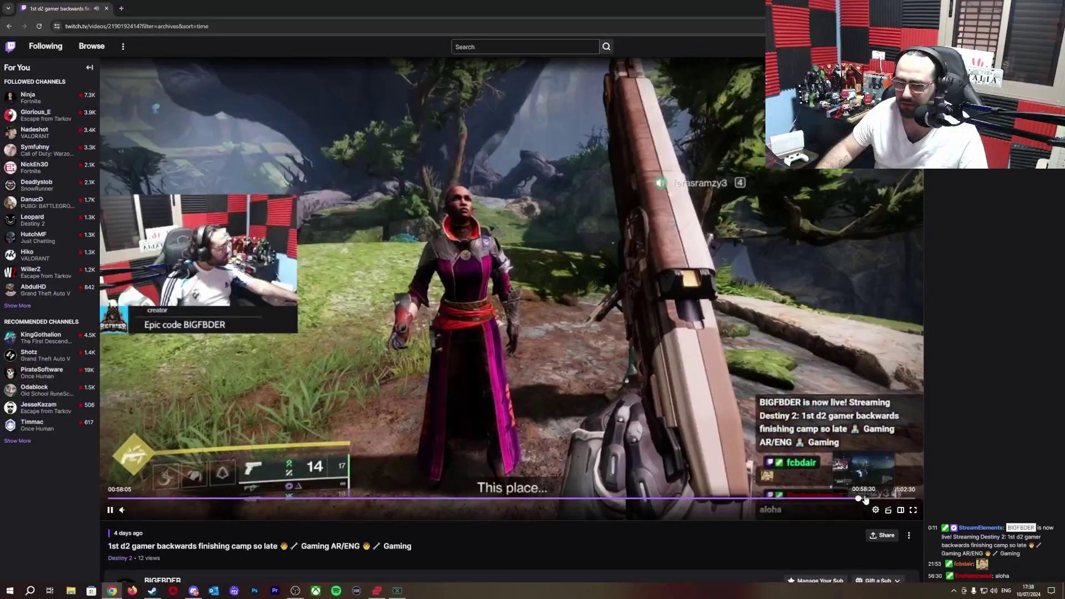
{"action": "left_click_drag", "start_coordinate": [847, 500], "coordinate": [890, 498]}
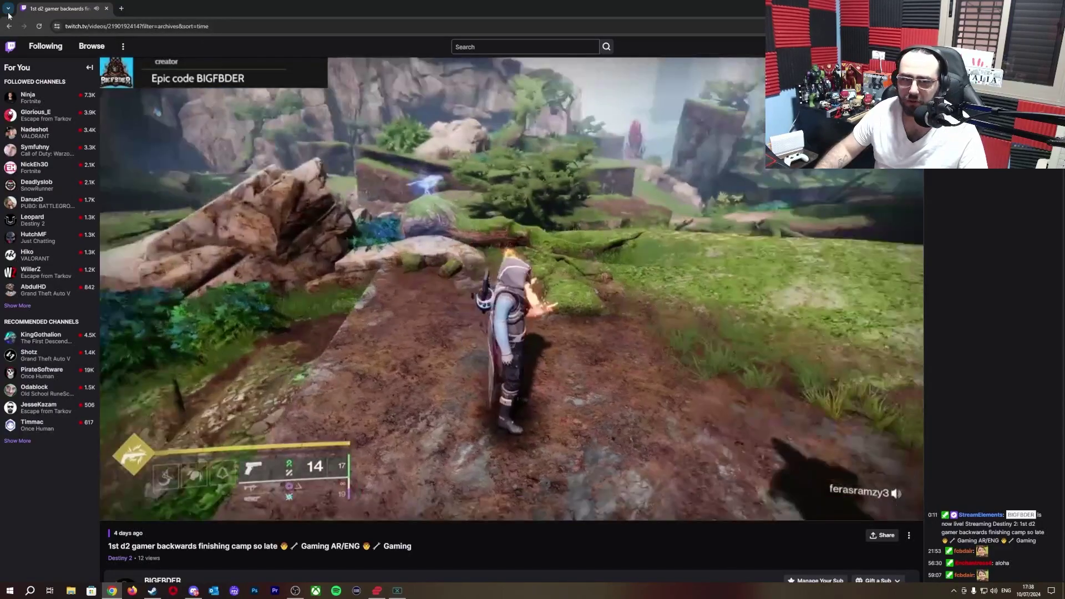
Step: Return to past broadcasts, open the 12-minute Destiny 2 VOD, and skip ahead
{"action": "left_click", "coordinate": [8, 26]}
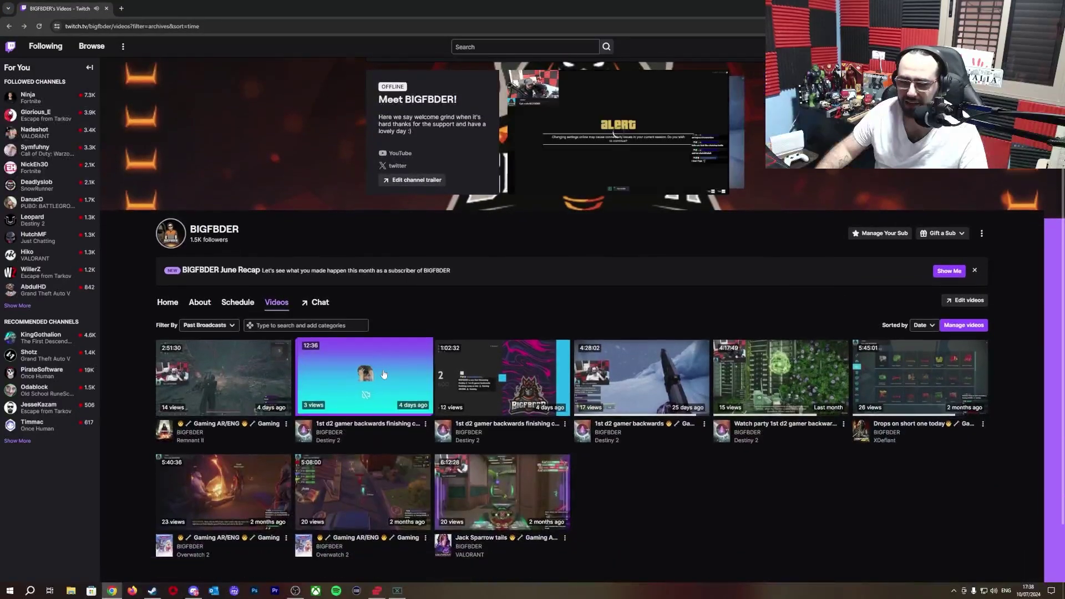
{"action": "left_click", "coordinate": [393, 381]}
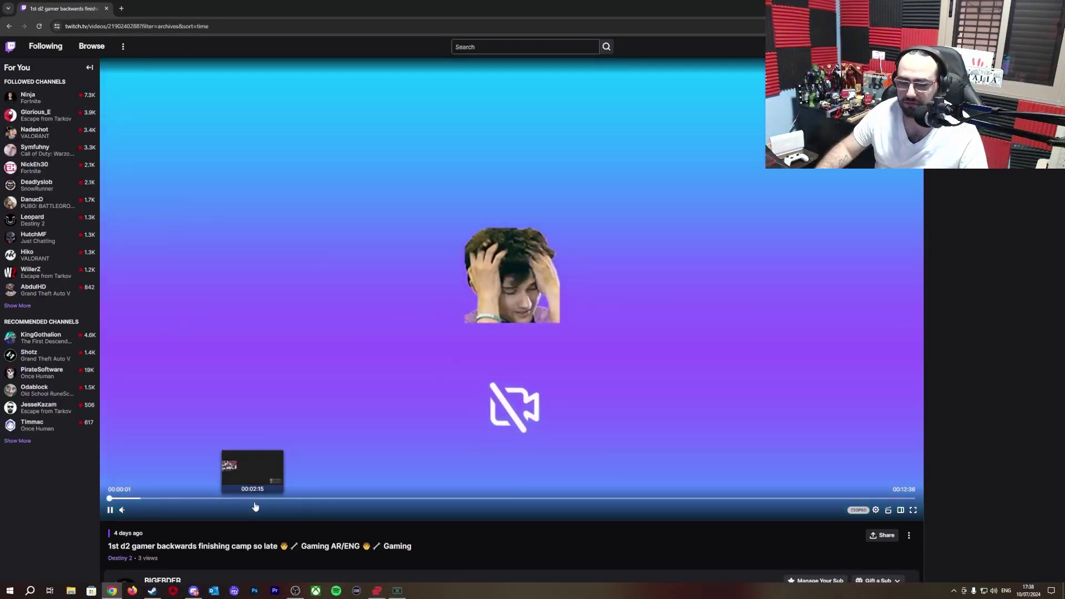
{"action": "left_click", "coordinate": [256, 507]}
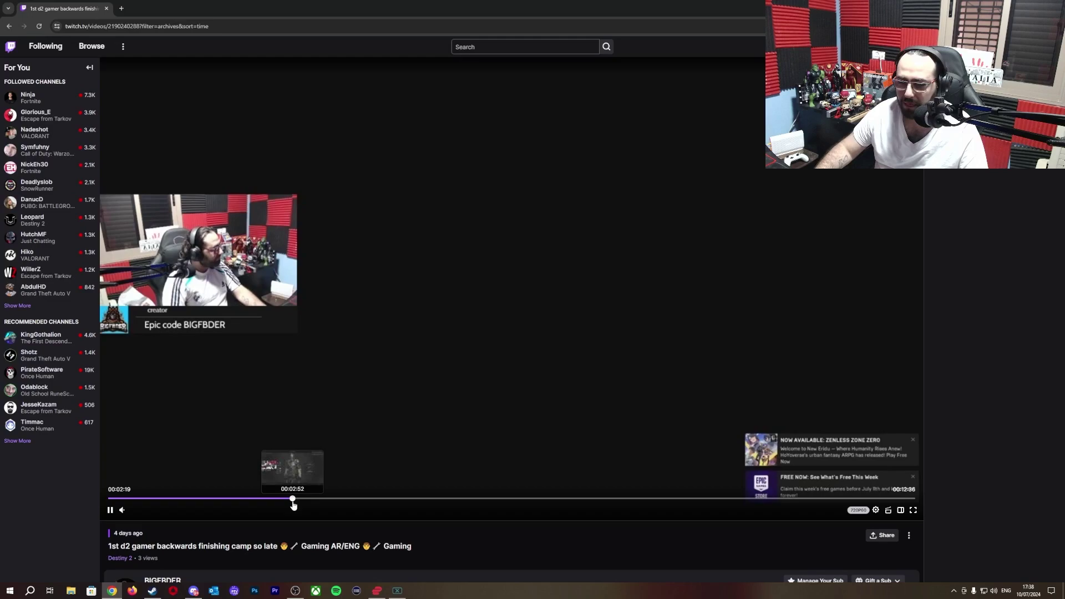
{"action": "left_click", "coordinate": [294, 501]}
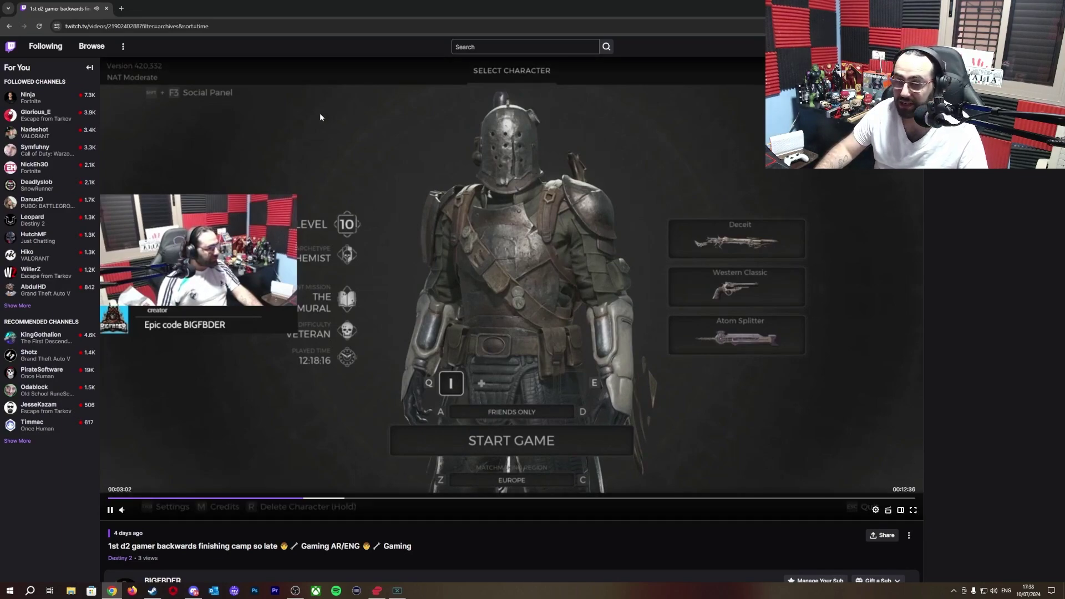
{"action": "left_click", "coordinate": [9, 29]}
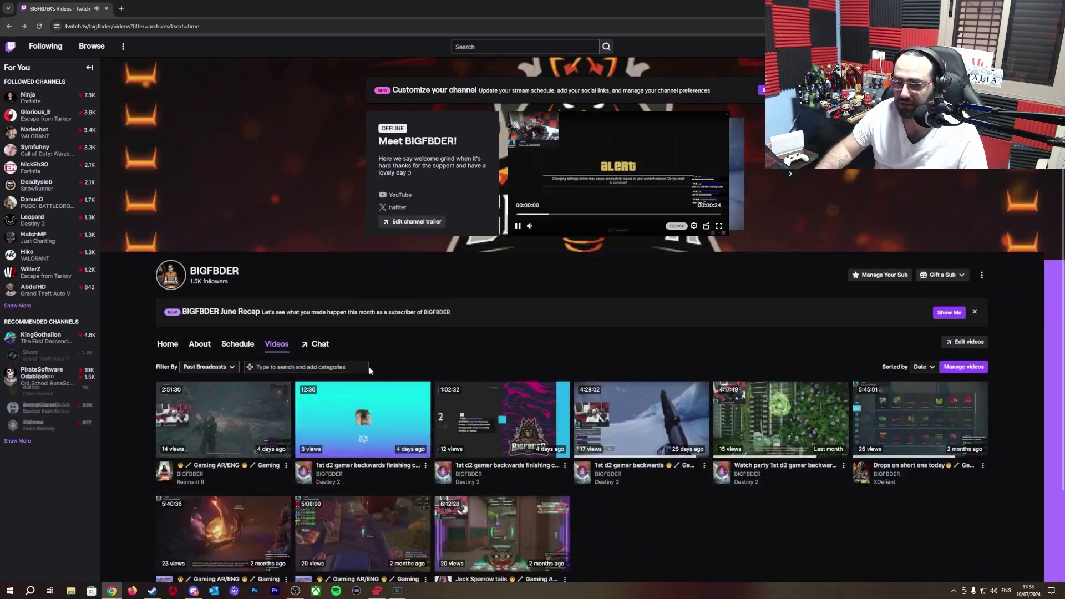
{"action": "scroll", "coordinate": [822, 397], "scroll_direction": "down", "scroll_amount": 2}
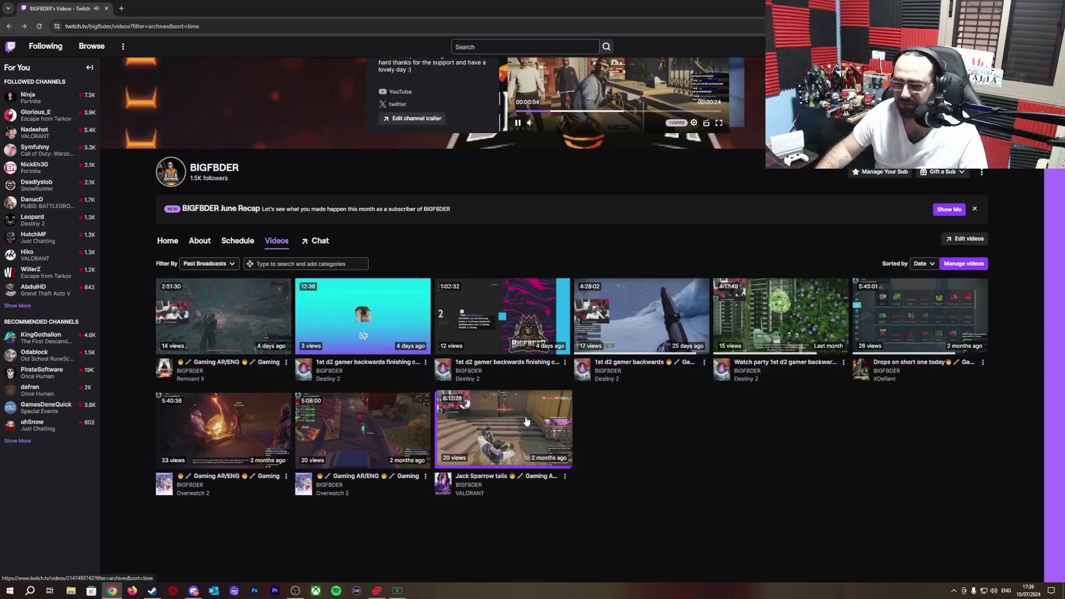
{"action": "left_click", "coordinate": [570, 427]}
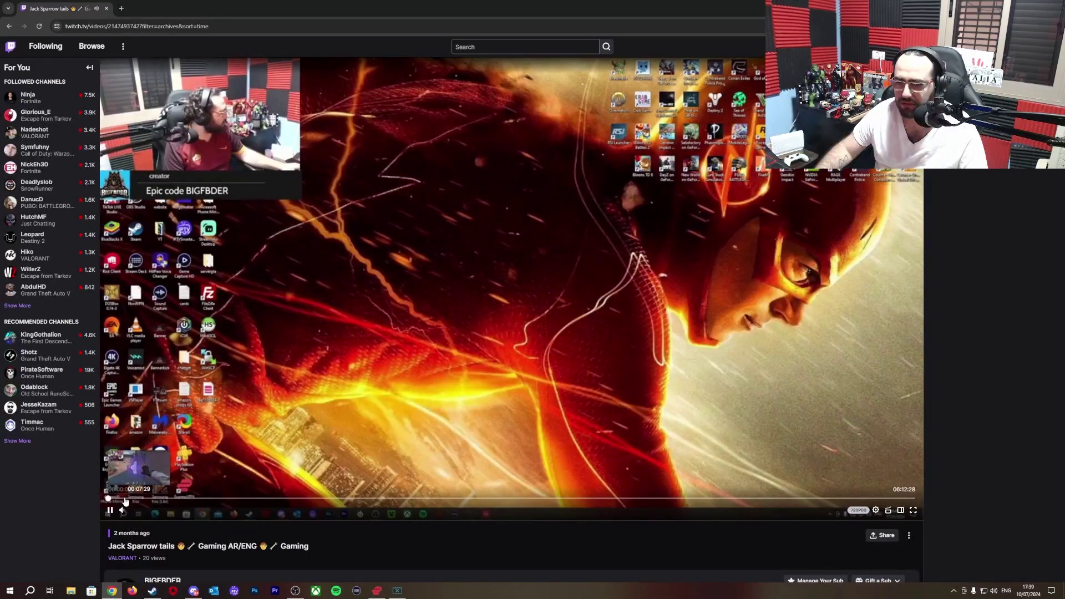
{"action": "mouse_move", "coordinate": [359, 503]}
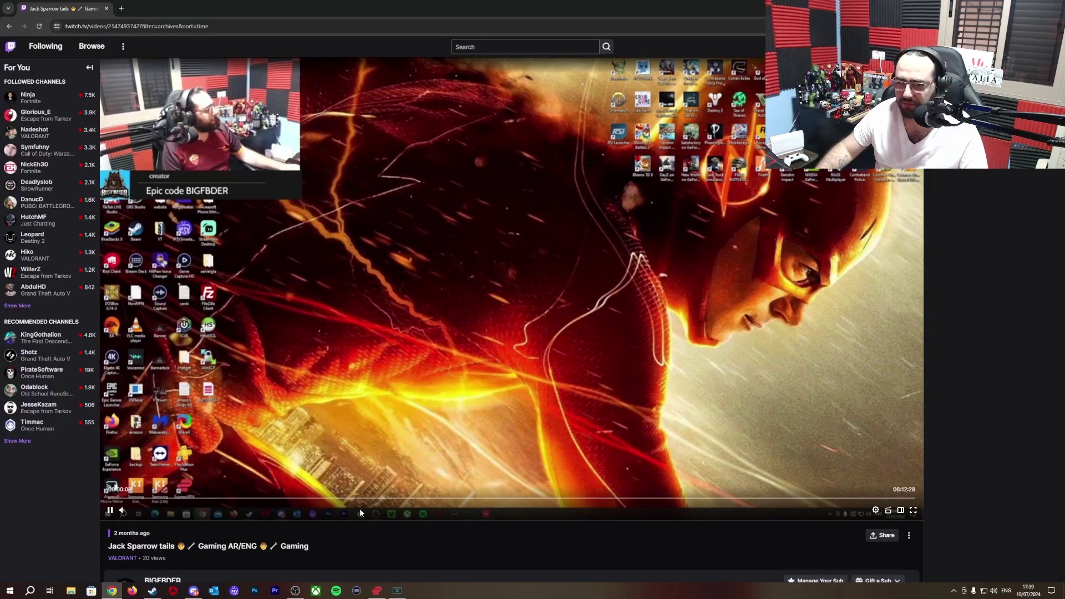
{"action": "left_click", "coordinate": [9, 25]}
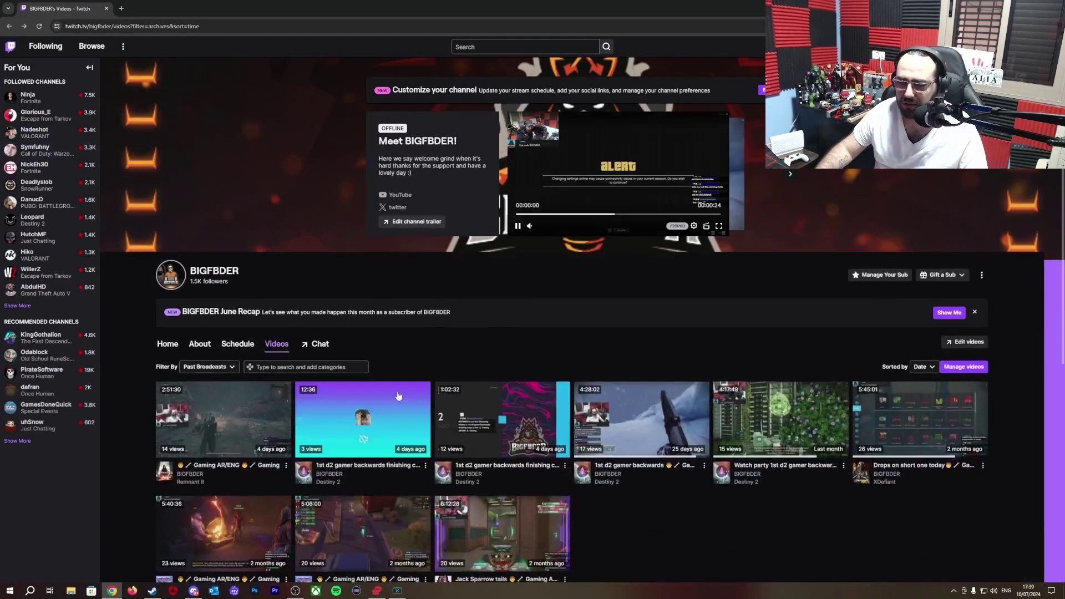
{"action": "scroll", "coordinate": [516, 450], "scroll_direction": "down", "scroll_amount": 2}
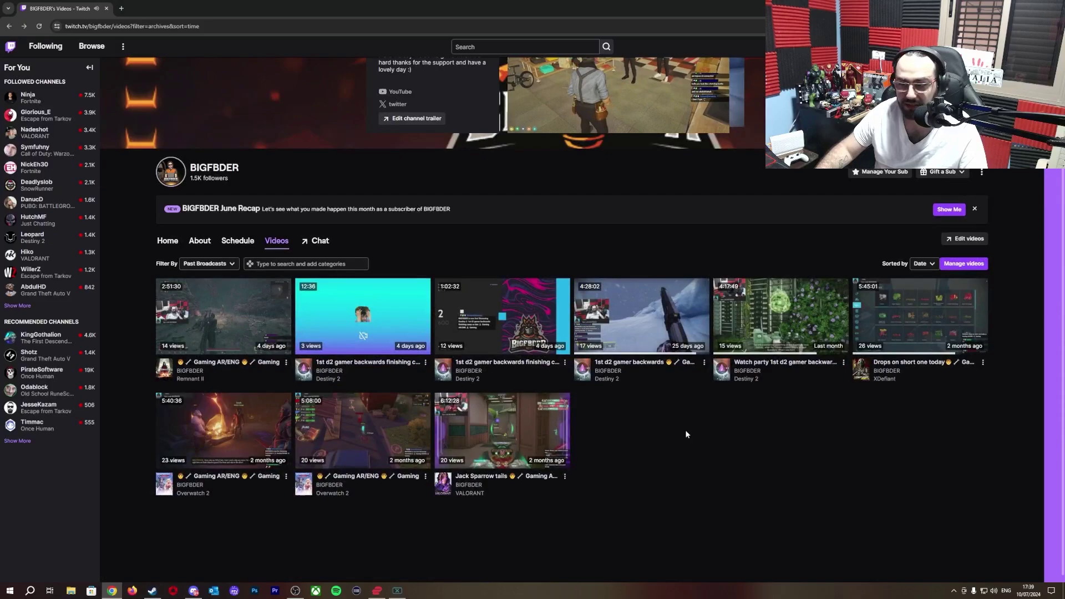
{"action": "scroll", "coordinate": [685, 429], "scroll_direction": "up", "scroll_amount": 2}
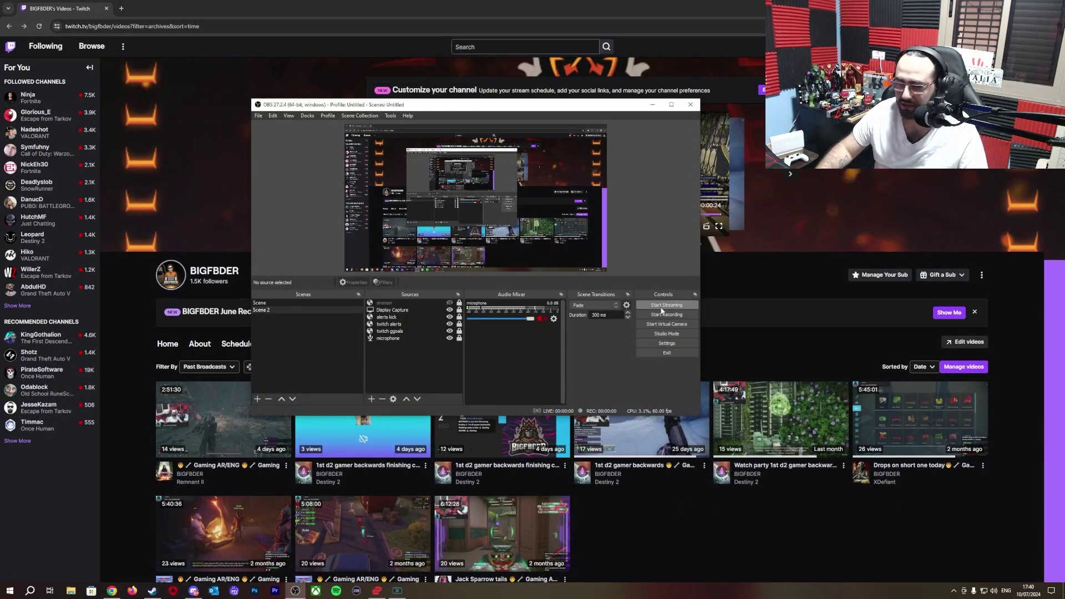
{"action": "left_click", "coordinate": [667, 345]}
{"action": "left_click", "coordinate": [301, 205]}
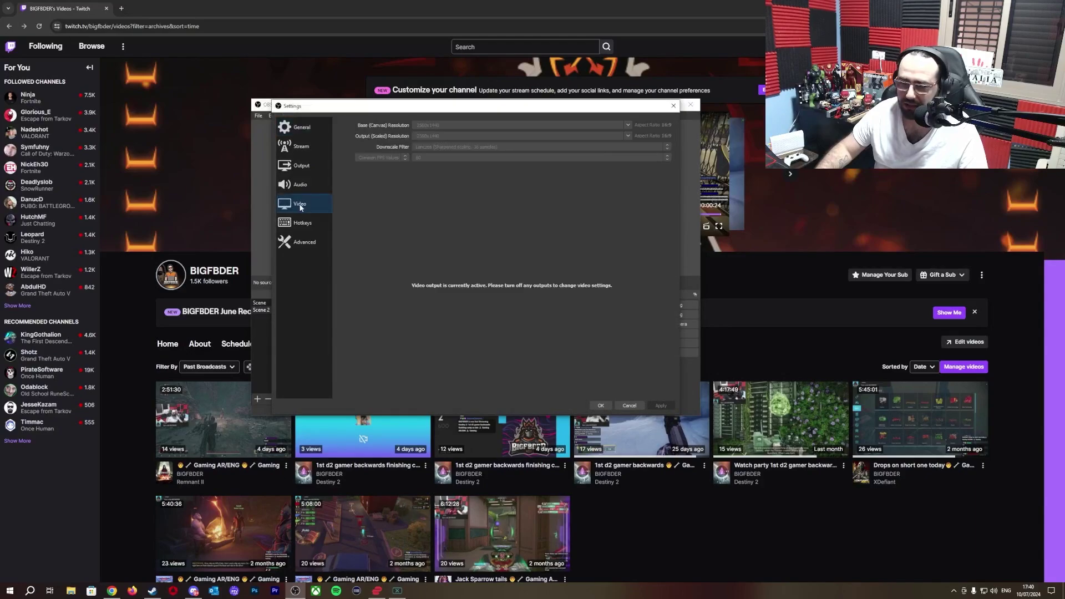
{"action": "left_click", "coordinate": [330, 166]}
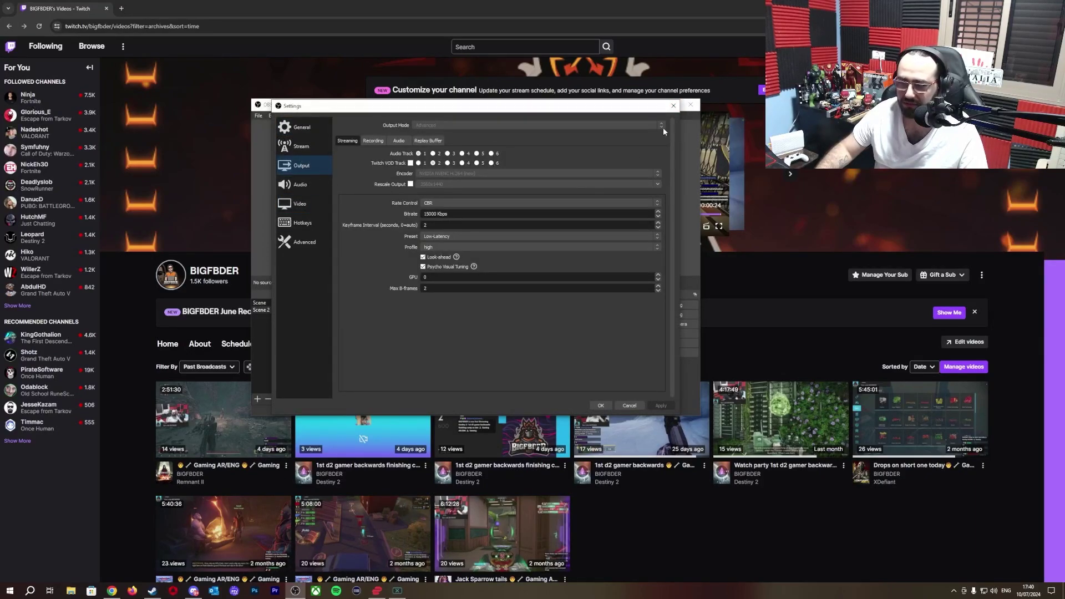
{"action": "left_click", "coordinate": [673, 106]}
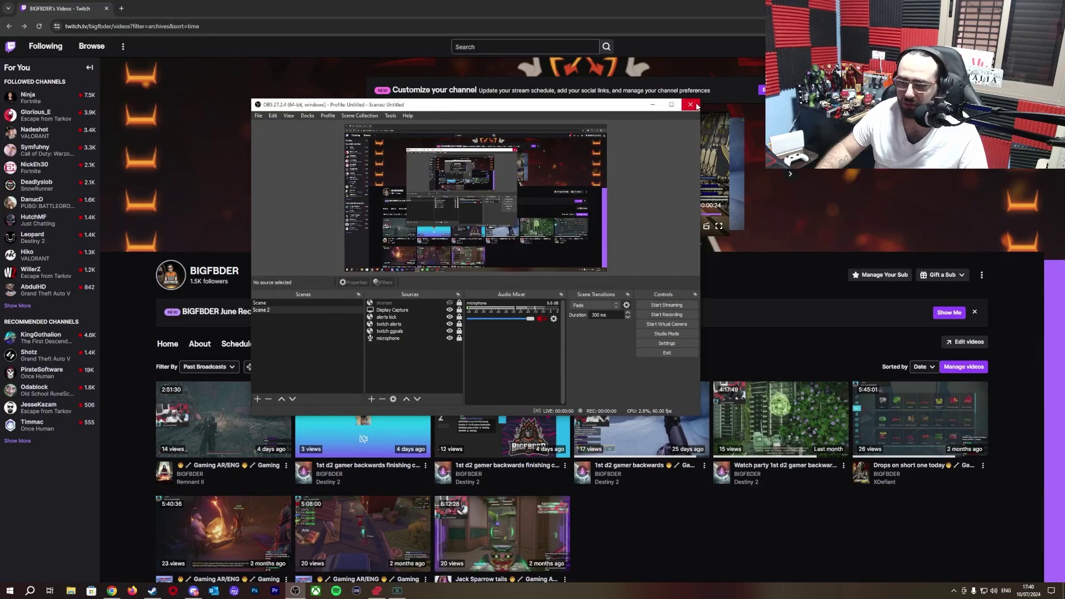
Step: Close OBS Studio and relaunch it from the taskbar
{"action": "left_click", "coordinate": [695, 105]}
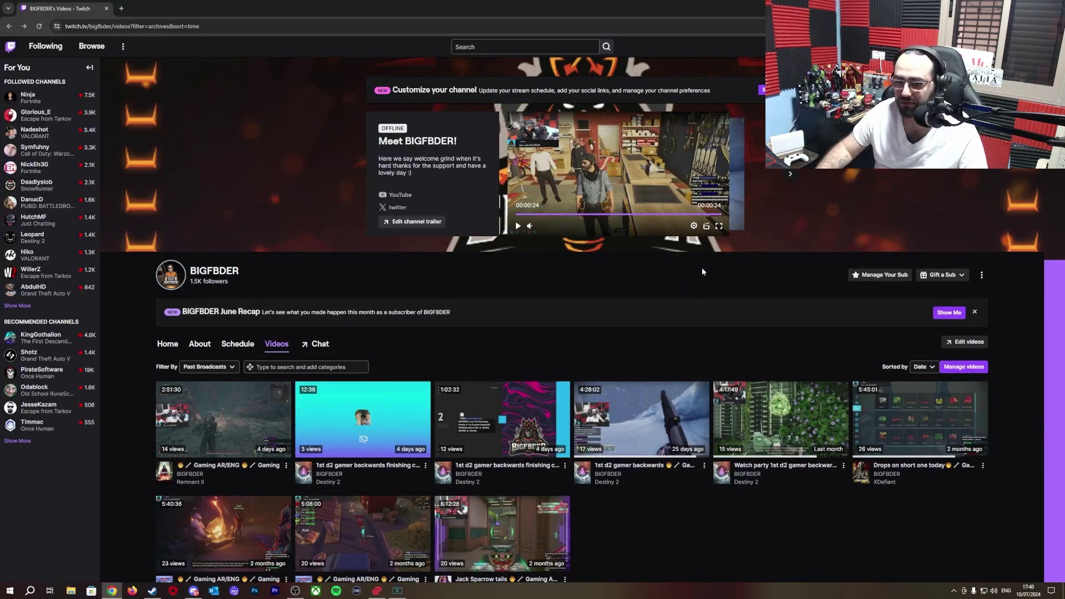
{"action": "scroll", "coordinate": [512, 328], "scroll_direction": "down", "scroll_amount": 2}
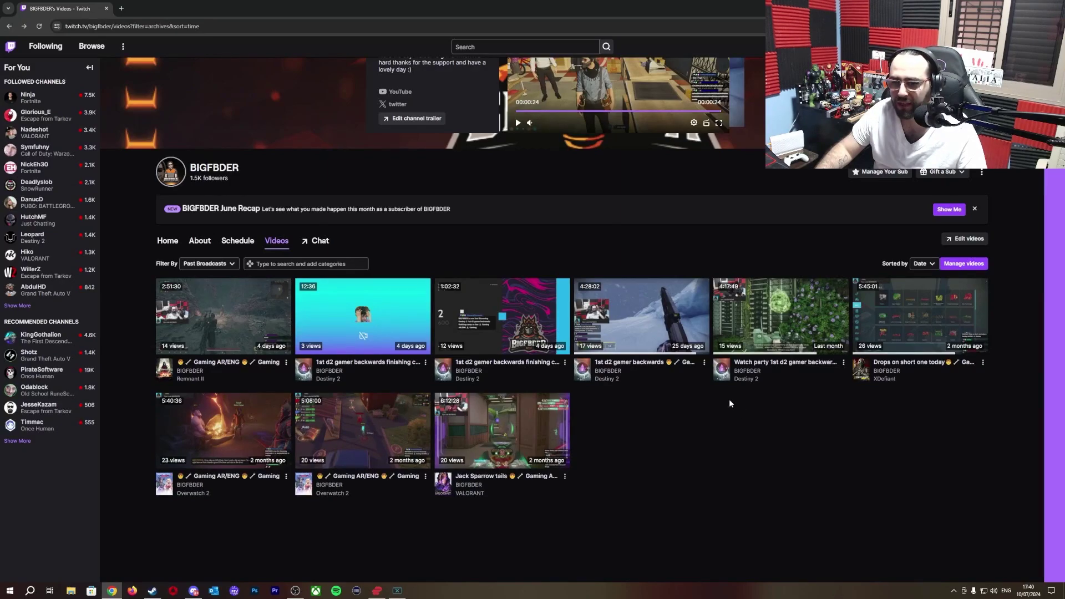
{"action": "left_click", "coordinate": [295, 591]}
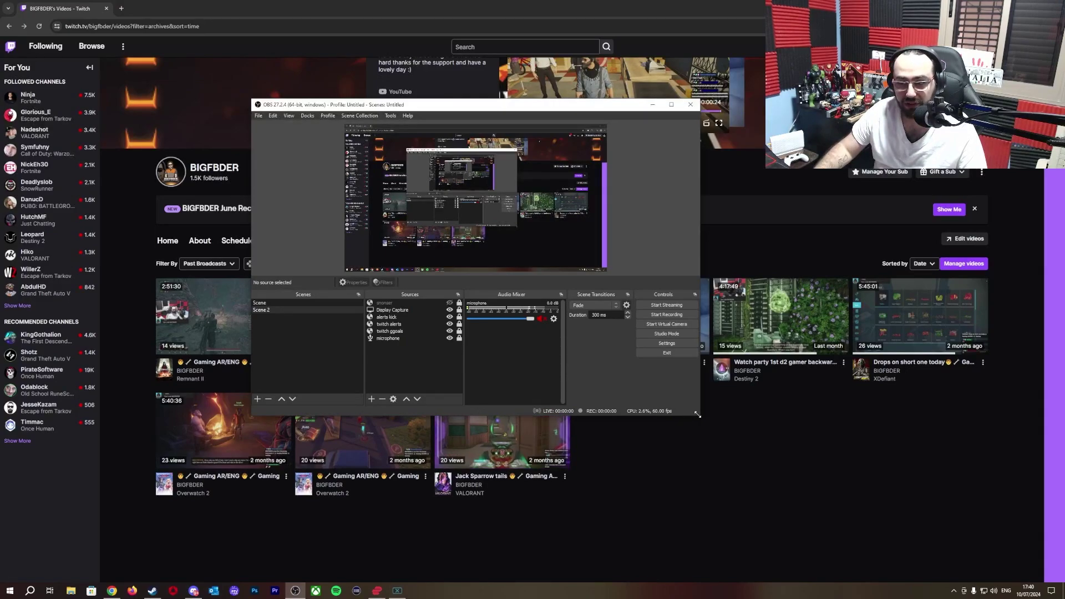
Step: Enlarge the OBS Studio window, then minimise it to show BIGFBDER's Twitch past-broadcasts page
{"action": "left_click_drag", "start_coordinate": [697, 413], "coordinate": [805, 472]}
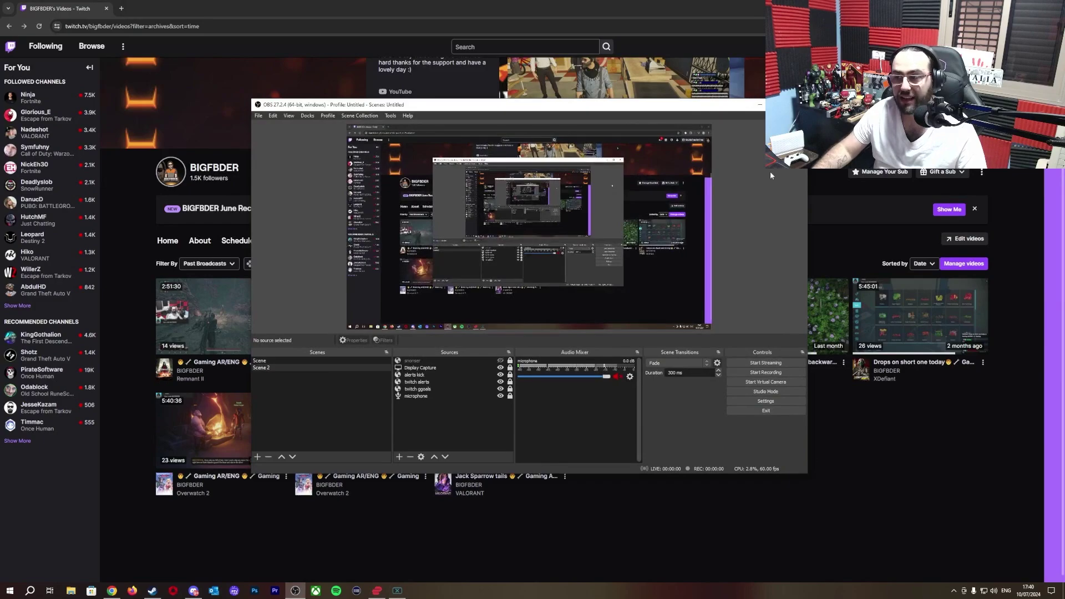
{"action": "left_click", "coordinate": [757, 109]}
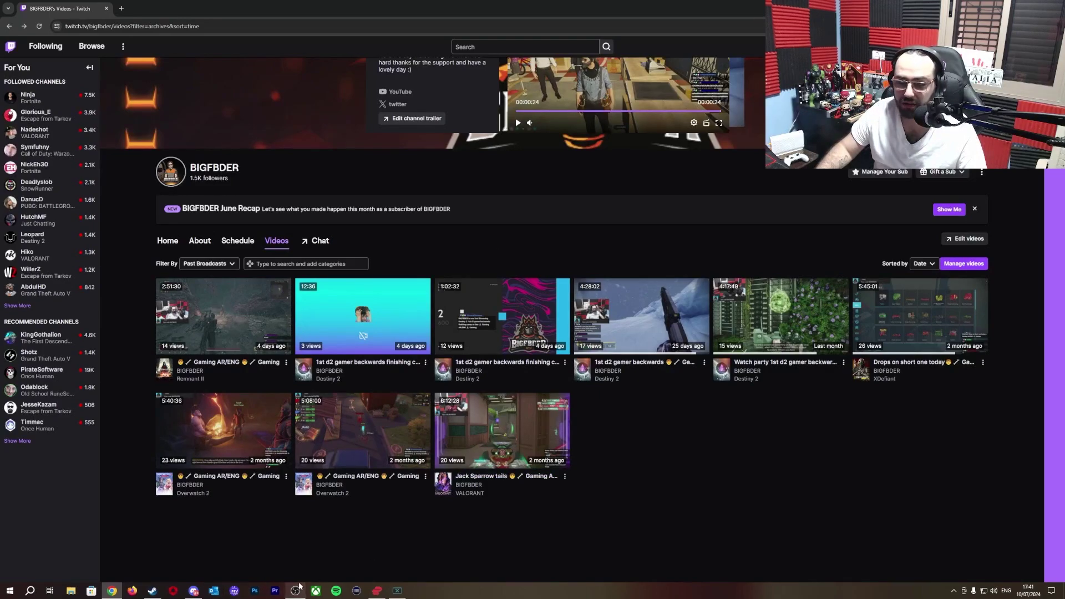
{"action": "scroll", "coordinate": [643, 461], "scroll_direction": "up", "scroll_amount": 1}
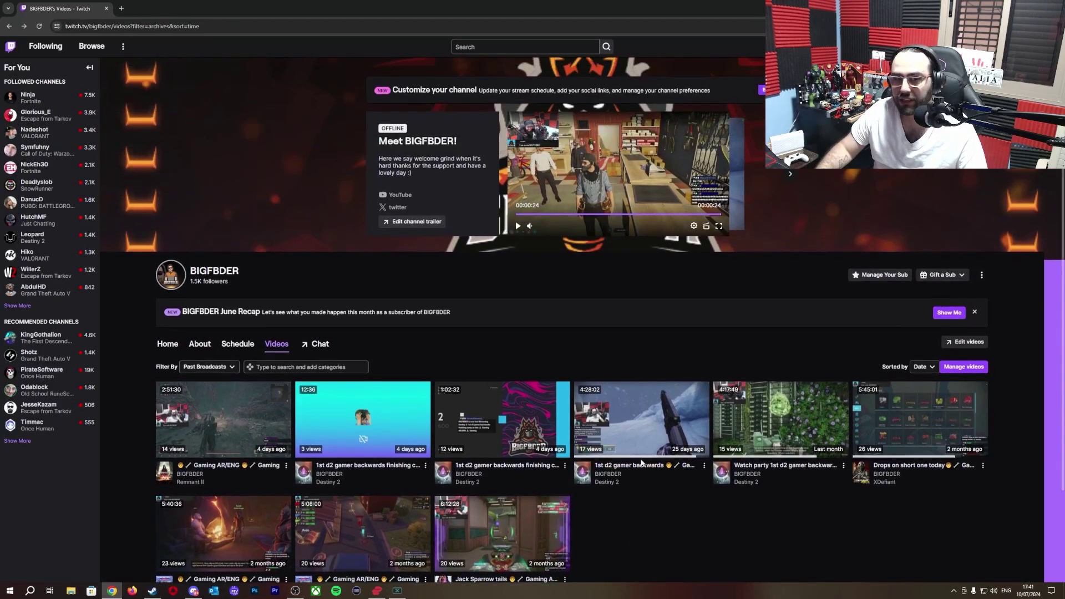